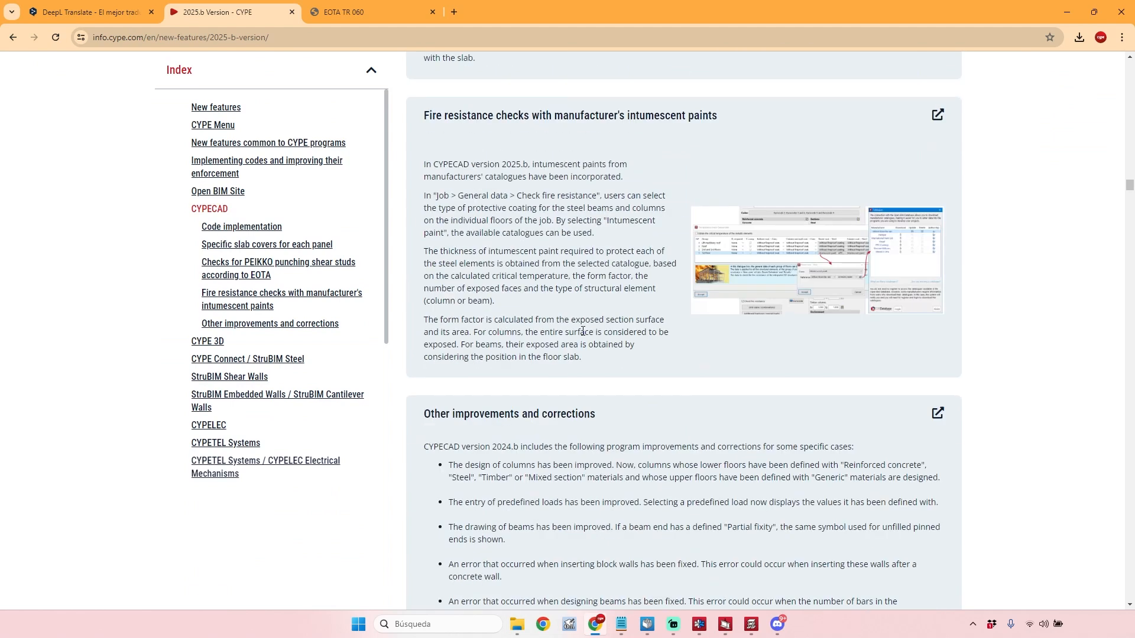
# Review the release note on fire resistance checks with manufacturers' intumescent paints, and switch to the CYPECAD 3D building view.
pyautogui.scroll(3, 579, 329)
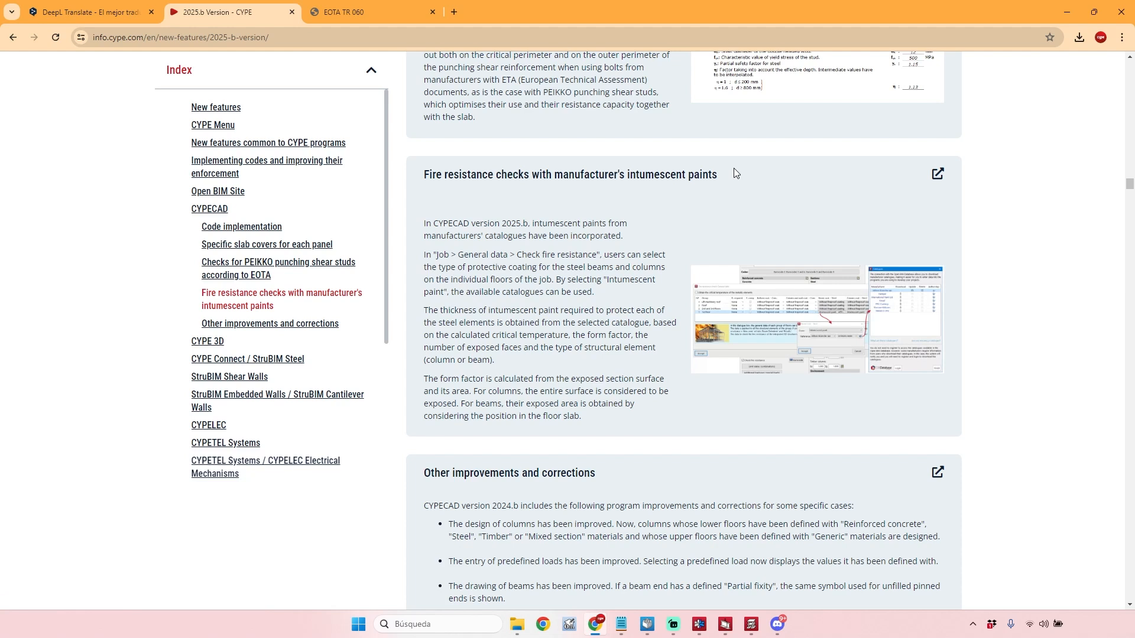
pyautogui.moveTo(705, 177); pyautogui.dragTo(635, 175)
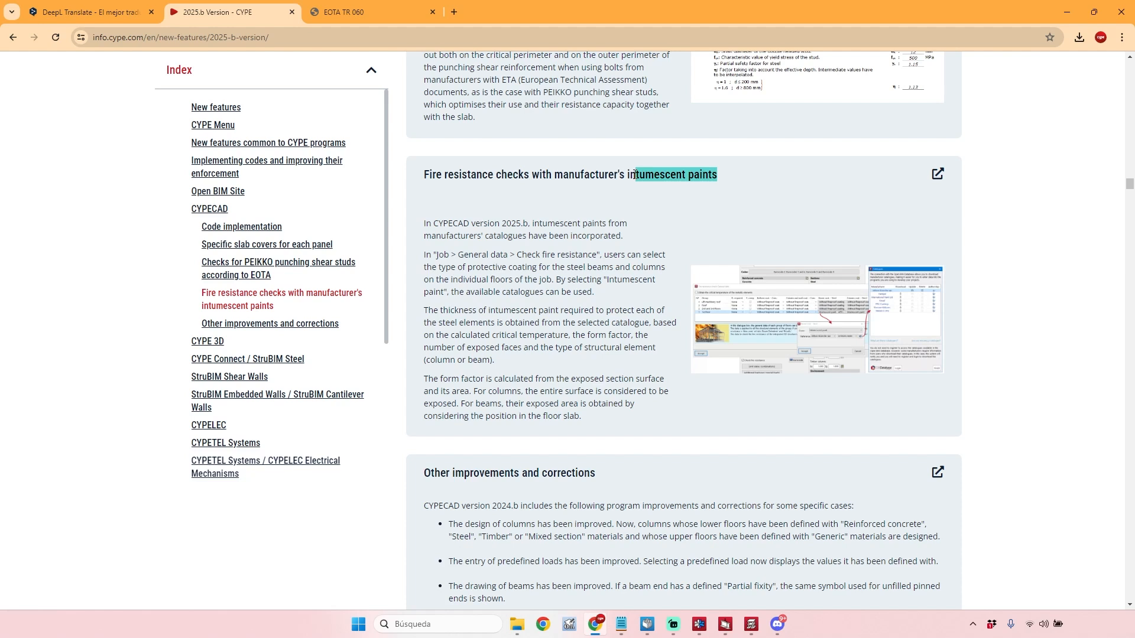
pyautogui.moveTo(750, 635)
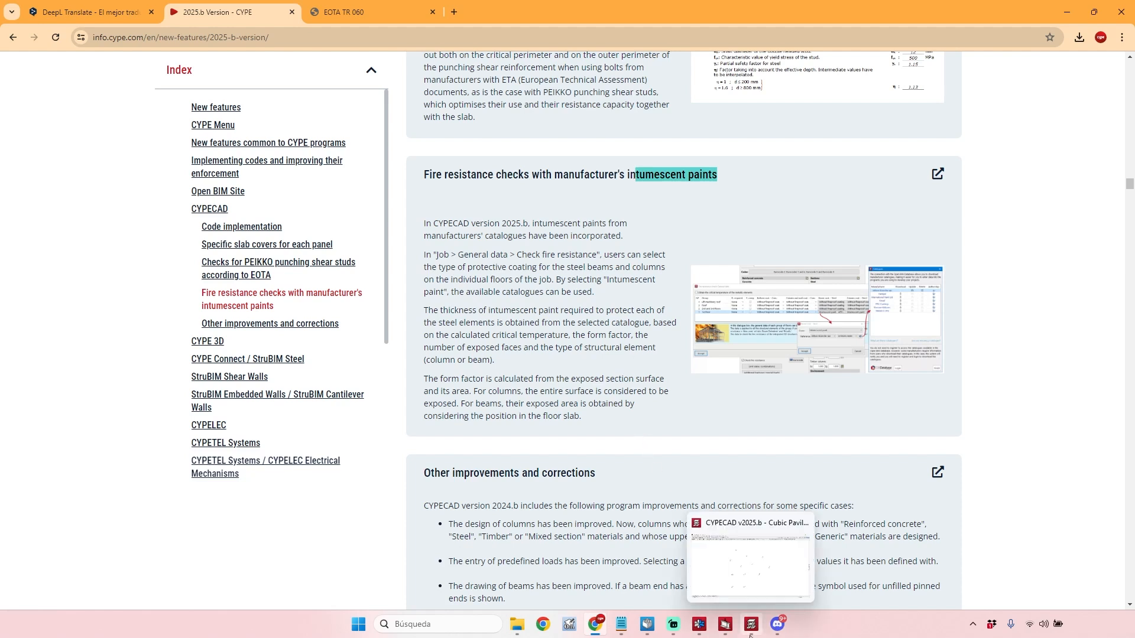
pyautogui.click(756, 584)
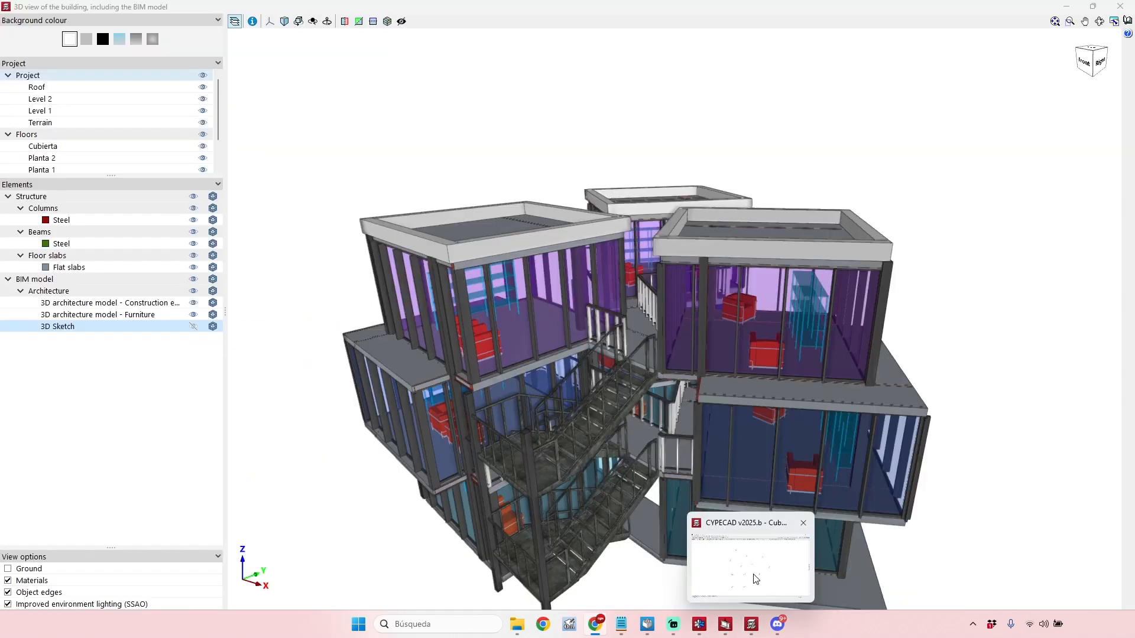
# Hide the architecture part of the BIM model in the 3D view and inspect the remaining steel structure.
pyautogui.moveTo(927, 362); pyautogui.dragTo(724, 299)
pyautogui.scroll(-4, 725, 299)
pyautogui.moveTo(810, 356); pyautogui.dragTo(970, 397)
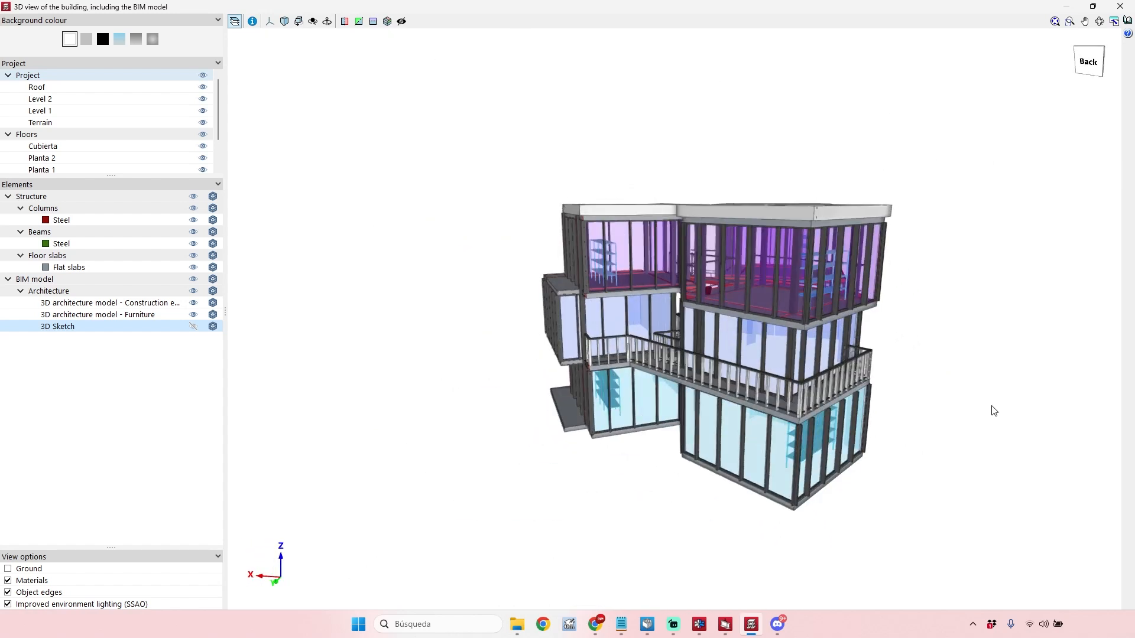
pyautogui.moveTo(898, 396); pyautogui.dragTo(627, 362)
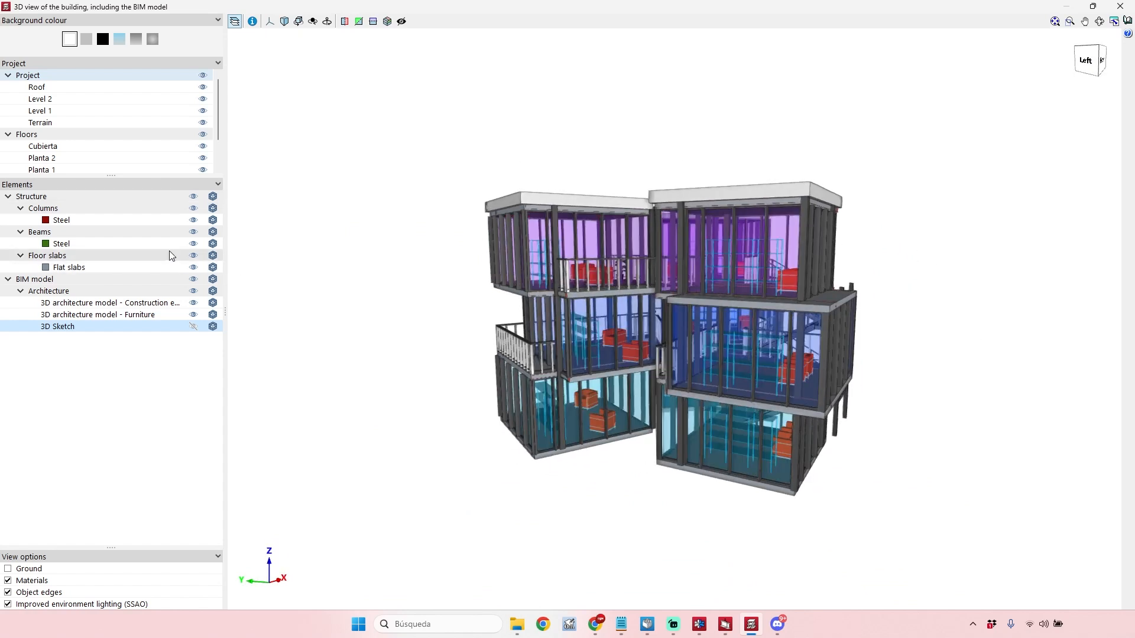
pyautogui.click(193, 291)
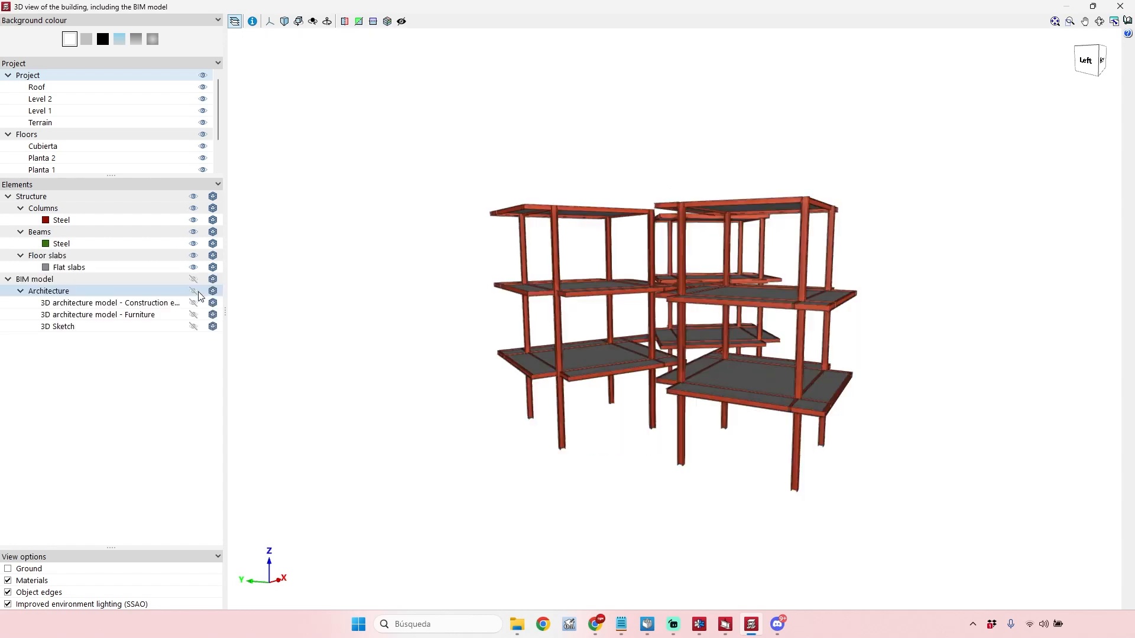
pyautogui.moveTo(502, 349); pyautogui.dragTo(512, 402, button='middle')
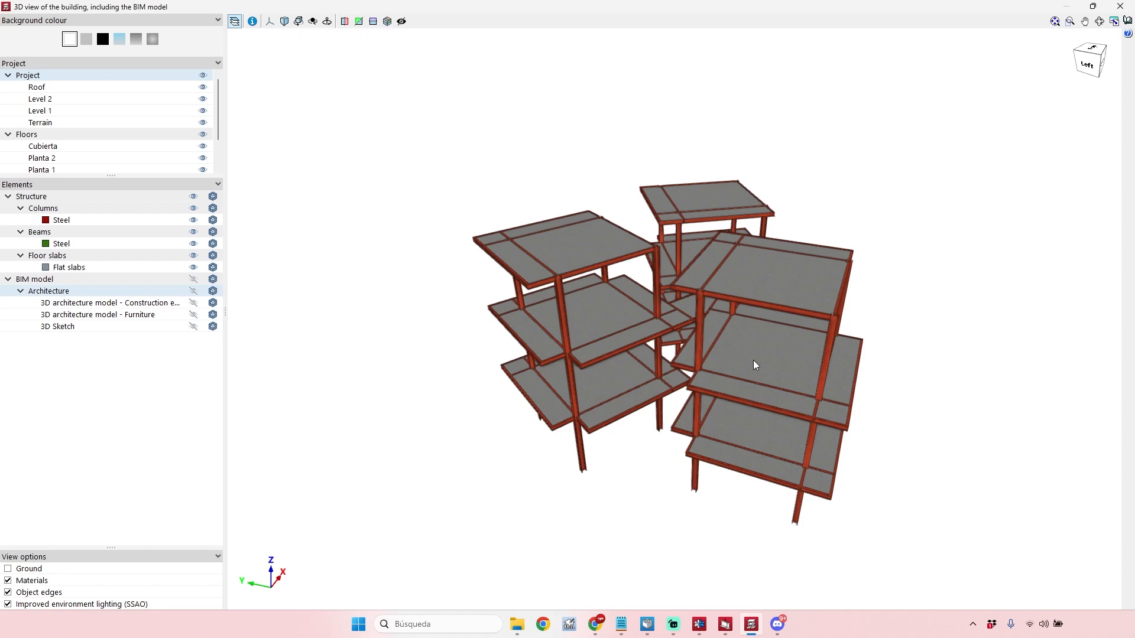
pyautogui.moveTo(653, 335); pyautogui.dragTo(618, 323, button='middle')
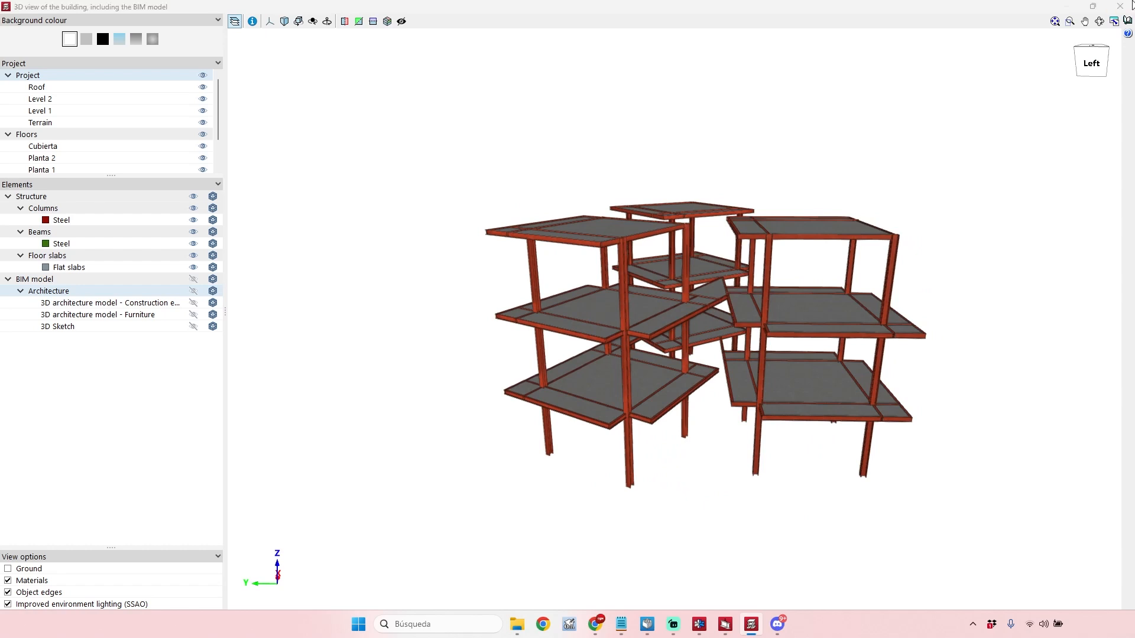
# Close the 3D view and go up to the Level 2 floor plan in the beam definition.
pyautogui.click(1121, 6)
pyautogui.click(153, 34)
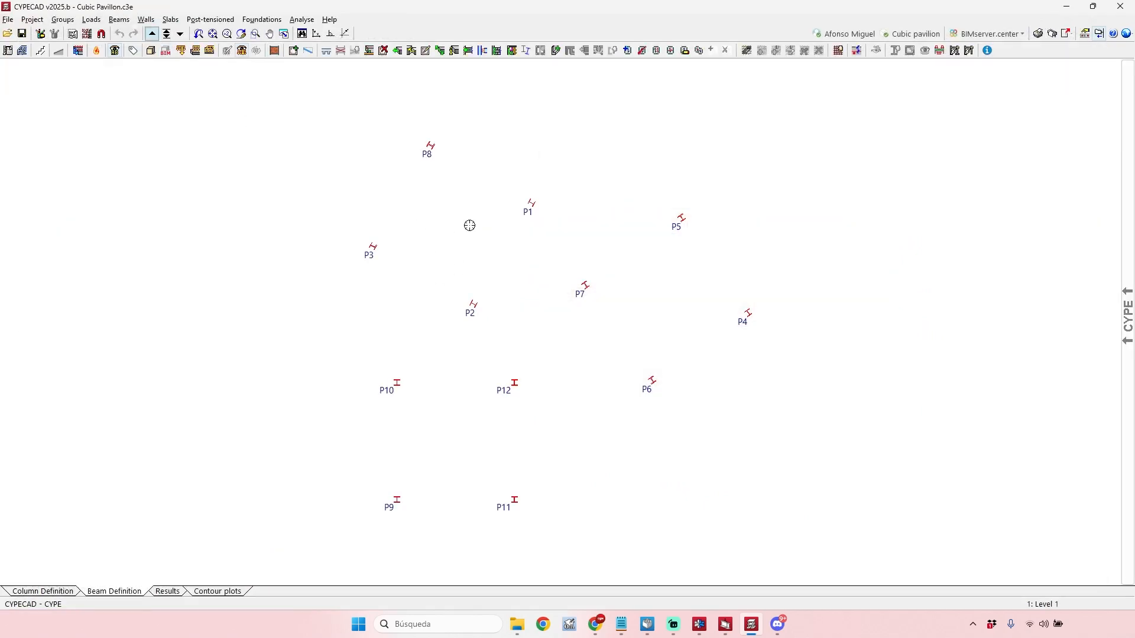
pyautogui.click(151, 33)
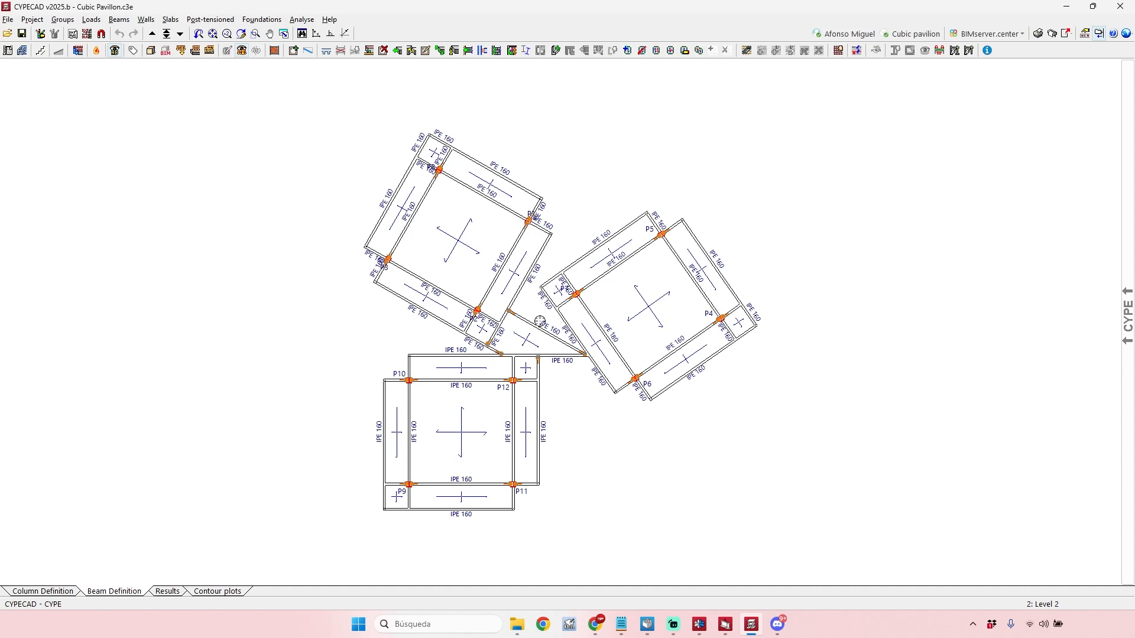
# Open the Eurocode fire resistance settings from the project's general data and widen the dialog to show all the coating columns.
pyautogui.click(32, 19)
pyautogui.click(59, 33)
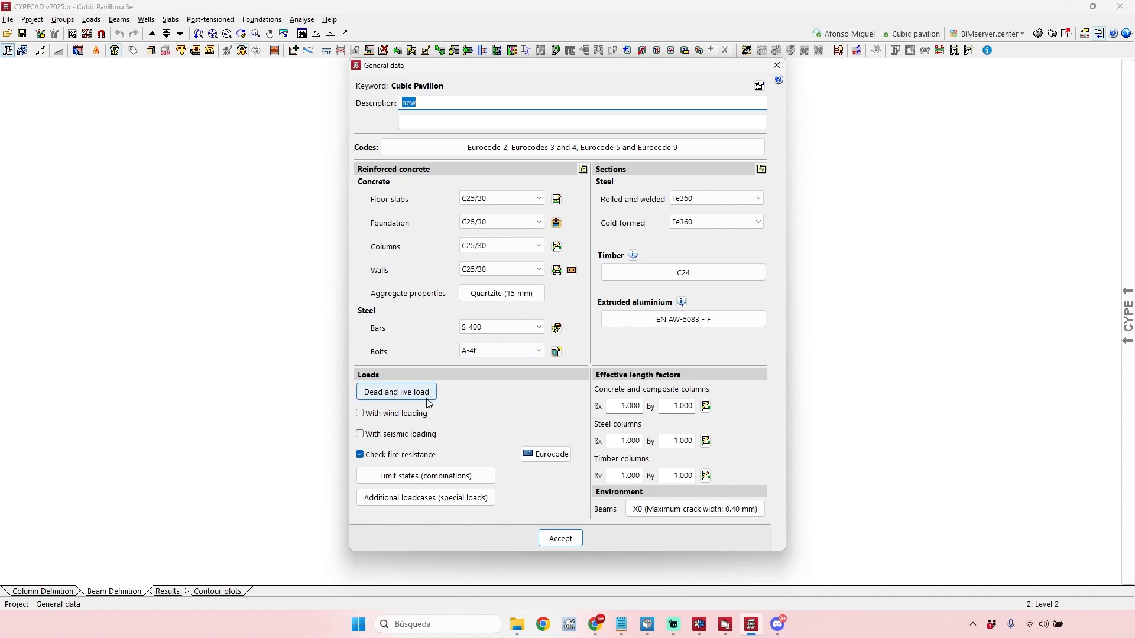
pyautogui.moveTo(435, 454)
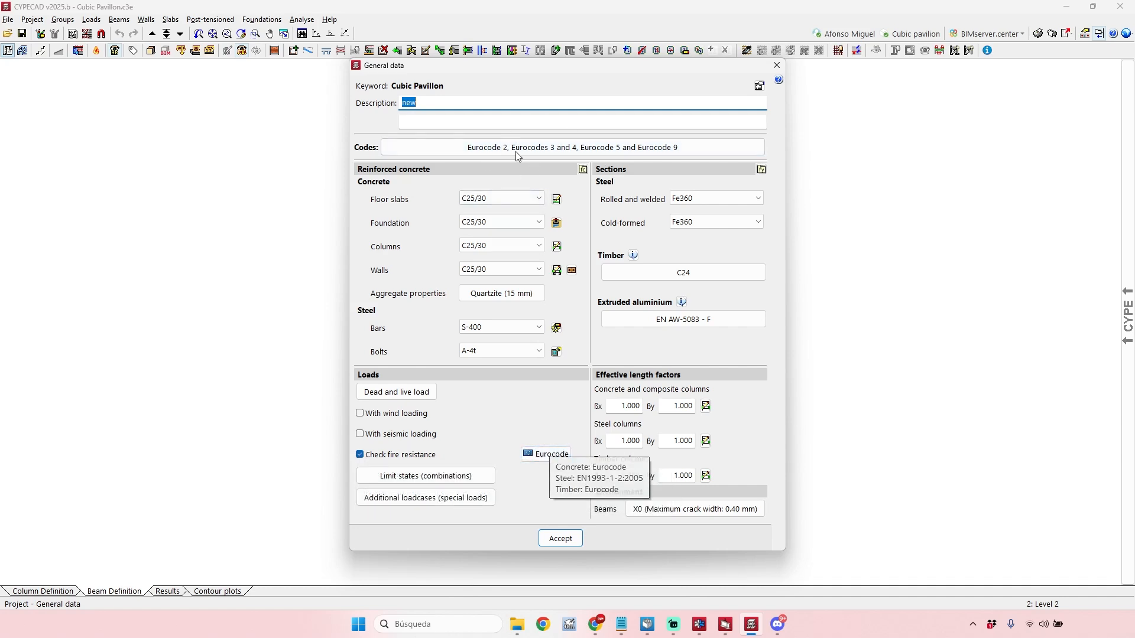
pyautogui.click(546, 454)
pyautogui.moveTo(612, 185); pyautogui.dragTo(460, 189)
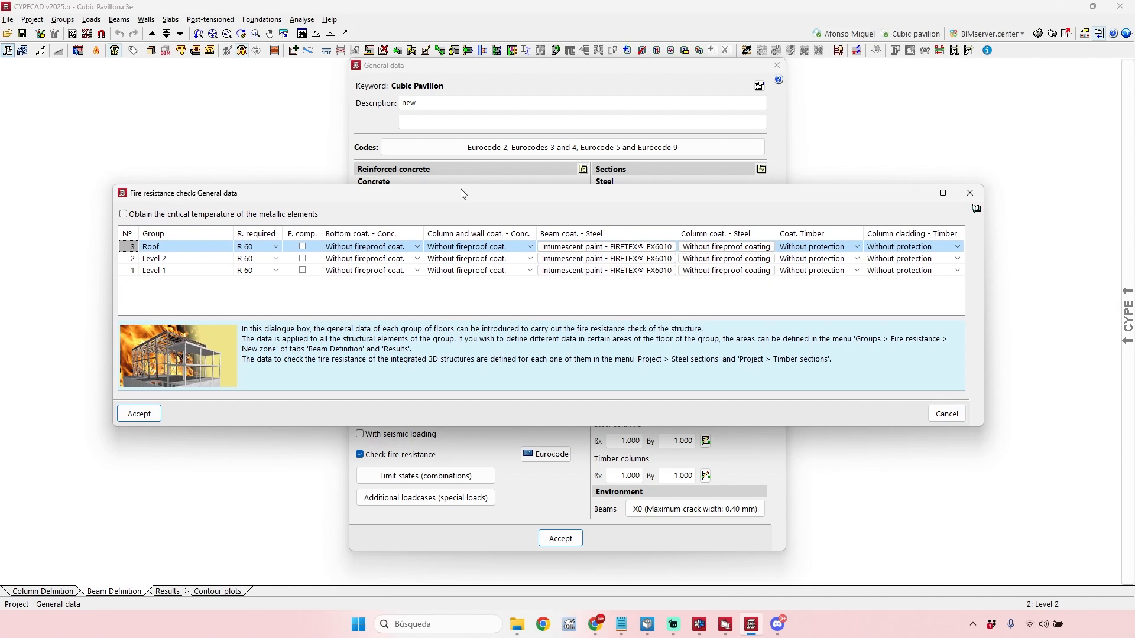
pyautogui.moveTo(983, 371); pyautogui.dragTo(1055, 371)
pyautogui.moveTo(412, 203); pyautogui.dragTo(389, 239)
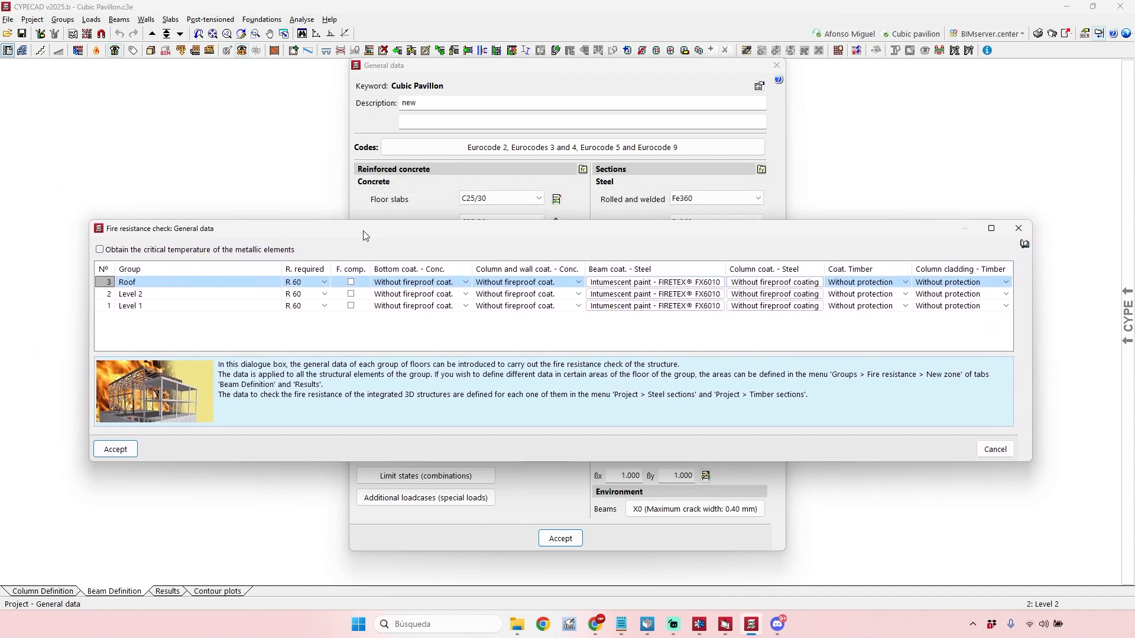
# Examine the fire resistance rows of the Roof, Level 2 and Level 1 groups.
pyautogui.click(133, 294)
pyautogui.press('Down')
pyautogui.click(133, 294)
pyautogui.click(133, 284)
pyautogui.click(132, 295)
pyautogui.click(134, 305)
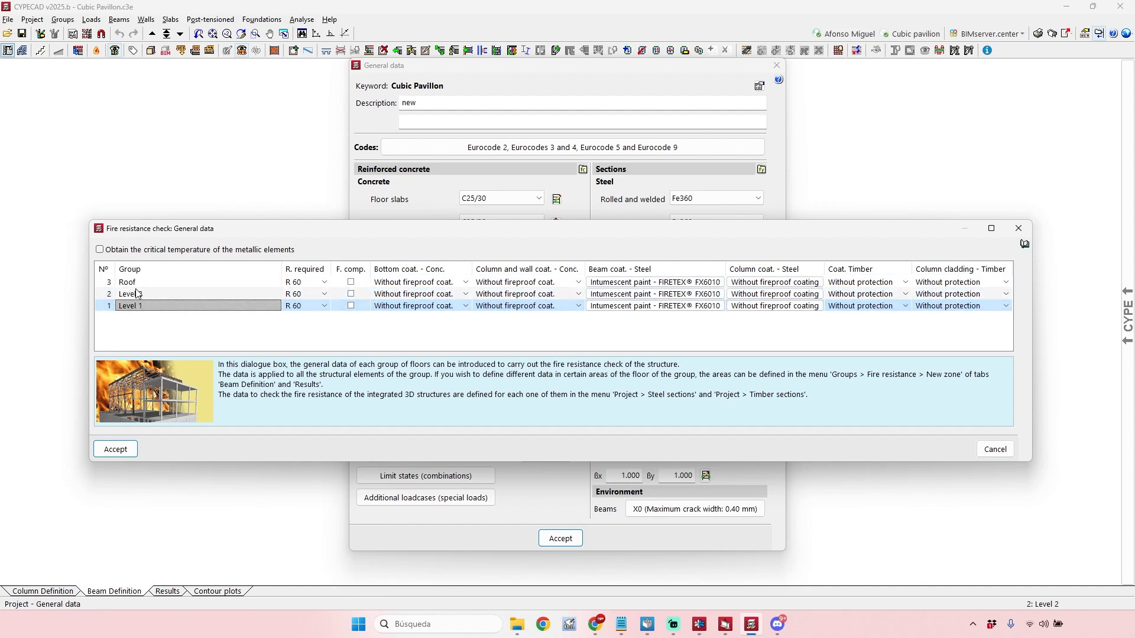
pyautogui.click(135, 285)
pyautogui.click(133, 308)
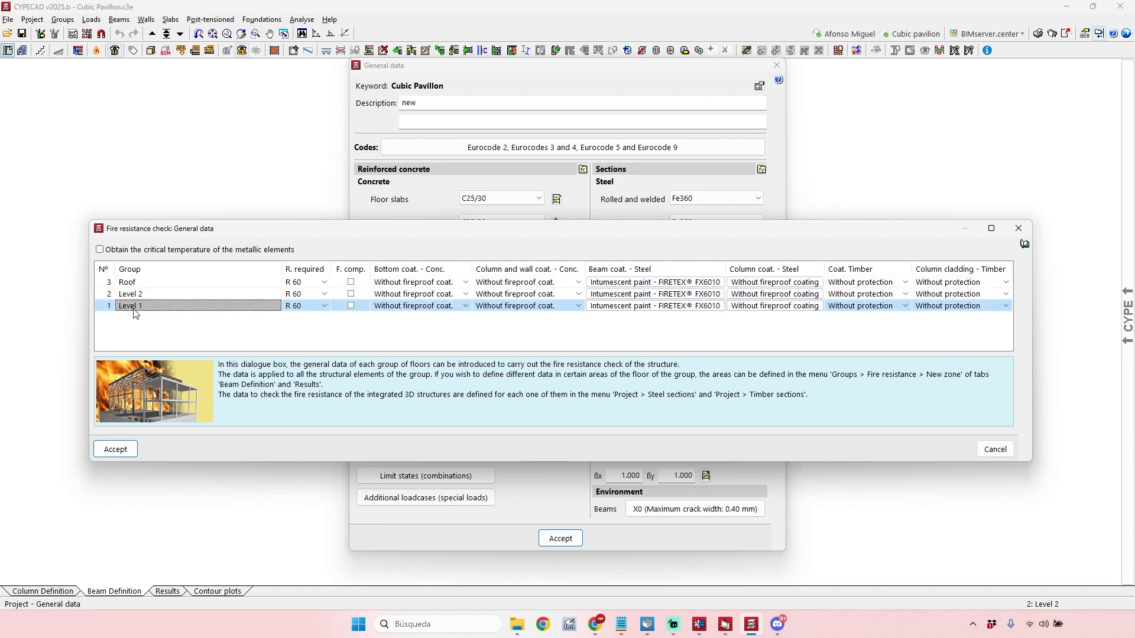
pyautogui.click(134, 283)
pyautogui.click(134, 307)
pyautogui.click(134, 295)
pyautogui.click(134, 284)
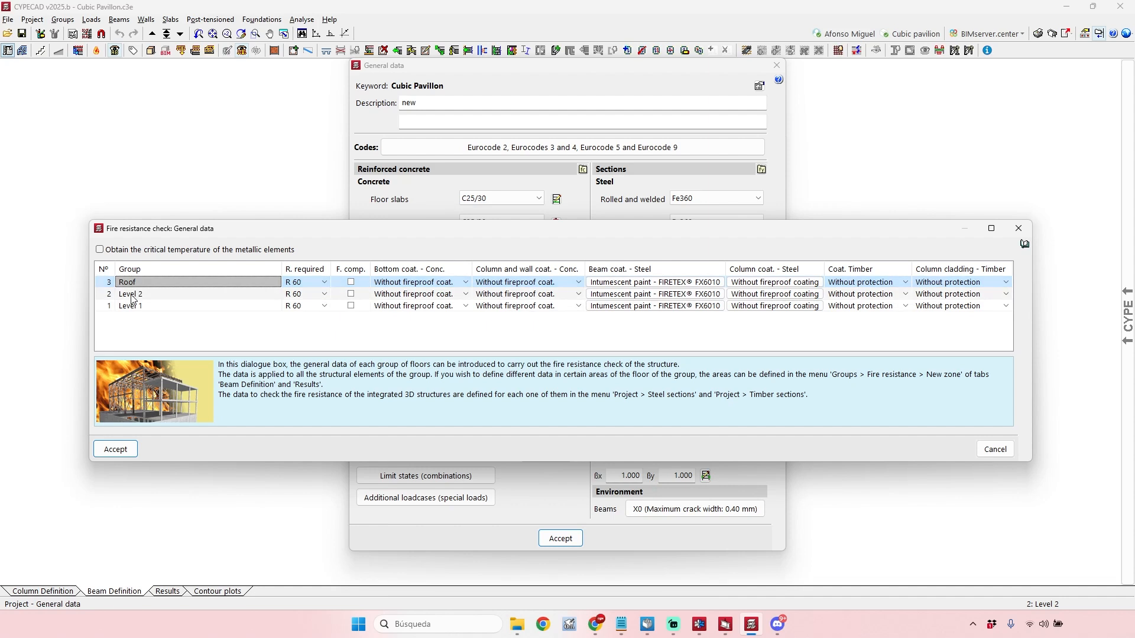
# Narrow the Group column and review the required resistance options available for the Roof group.
pyautogui.moveTo(282, 269)
pyautogui.mouseDown()
pyautogui.moveTo(187, 268)
pyautogui.moveTo(277, 270)
pyautogui.mouseUp()
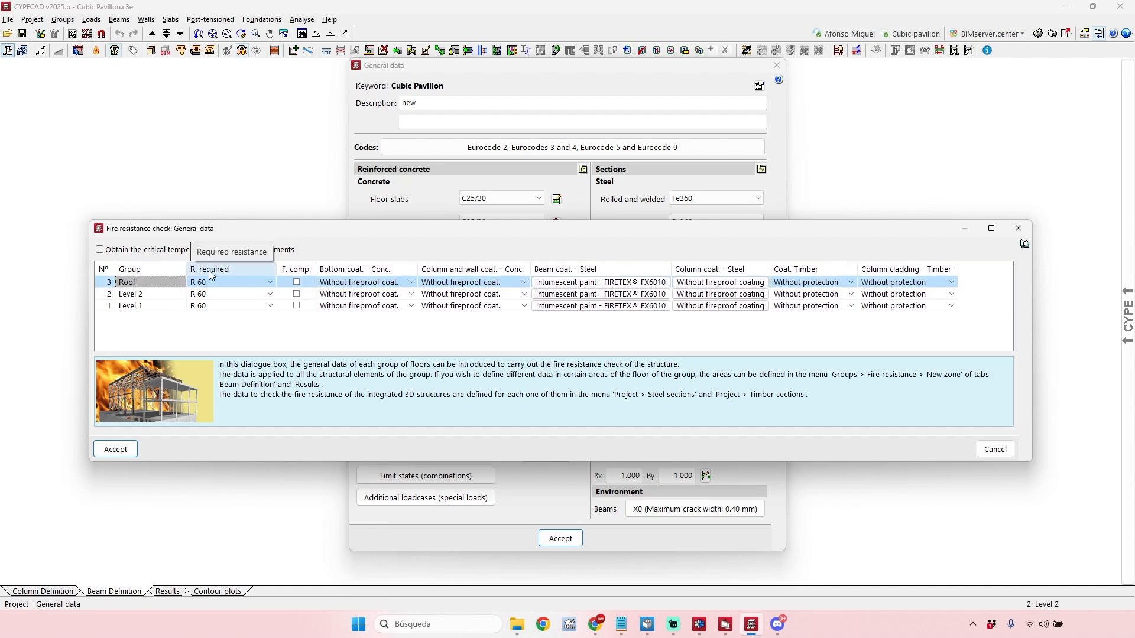
pyautogui.click(269, 282)
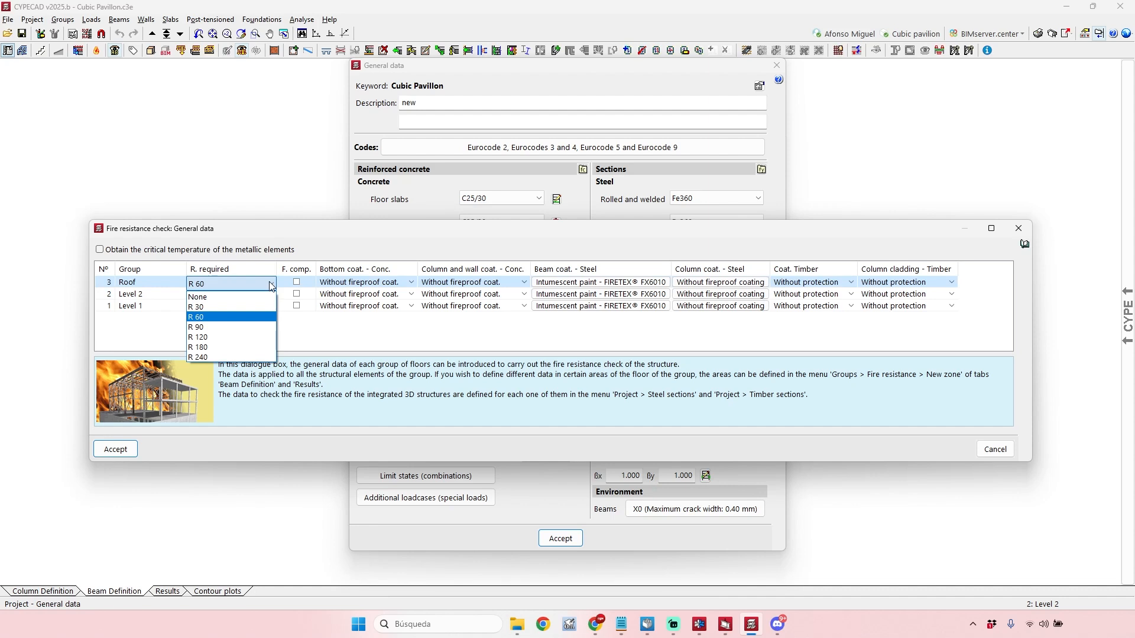
pyautogui.click(272, 281)
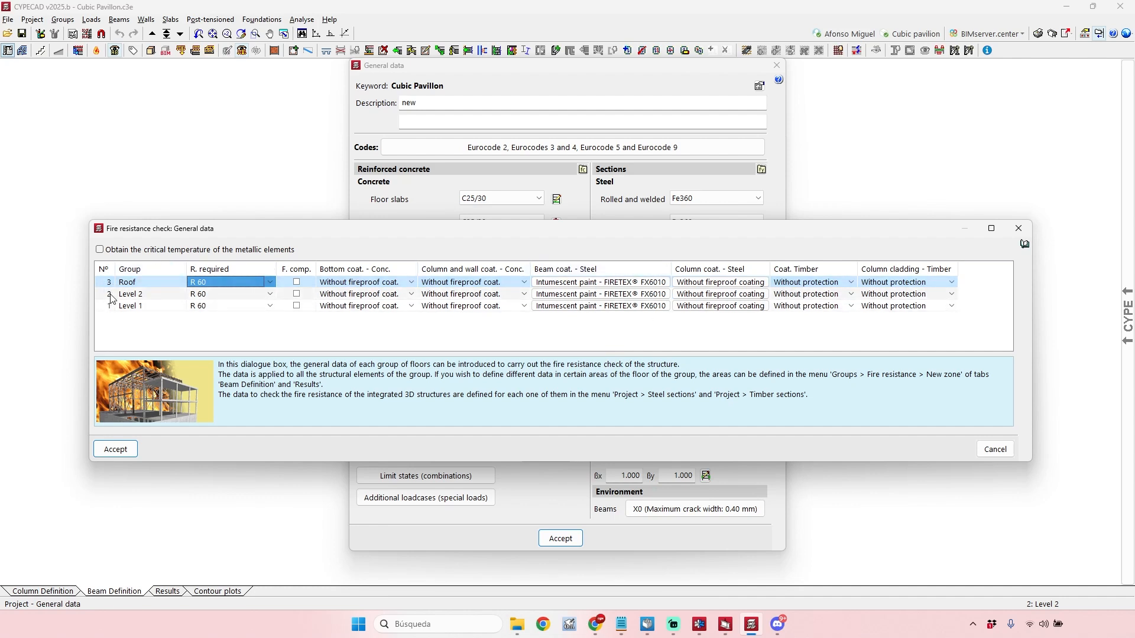
# Open the Roof group's steel beam coating settings and choose Intumescent paint as the cover.
pyautogui.click(644, 278)
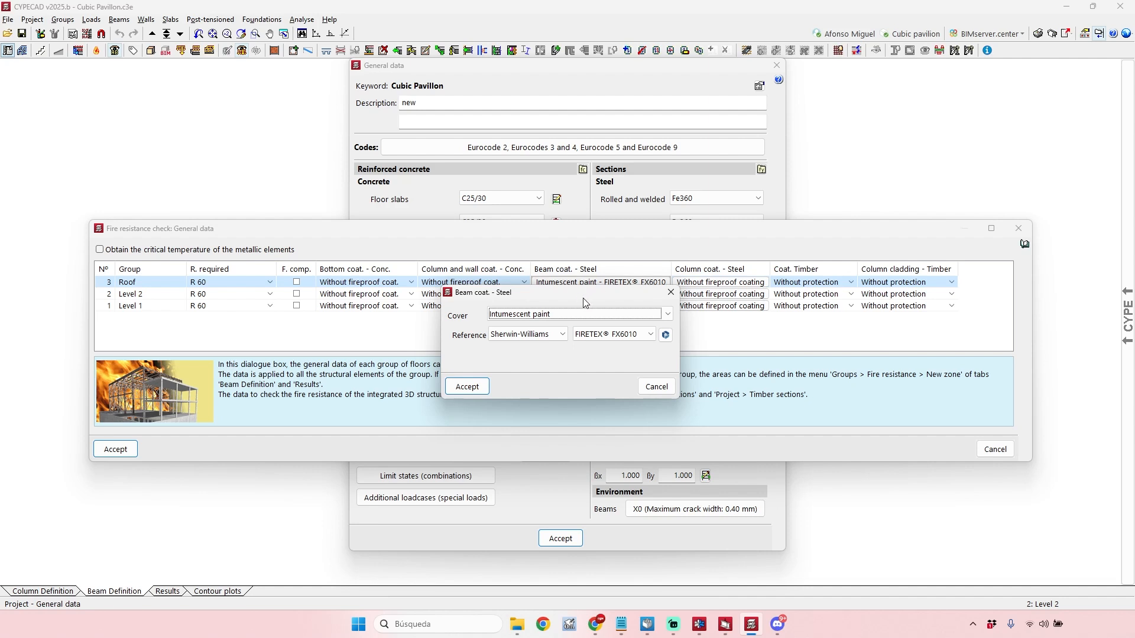
pyautogui.moveTo(602, 295); pyautogui.dragTo(596, 345)
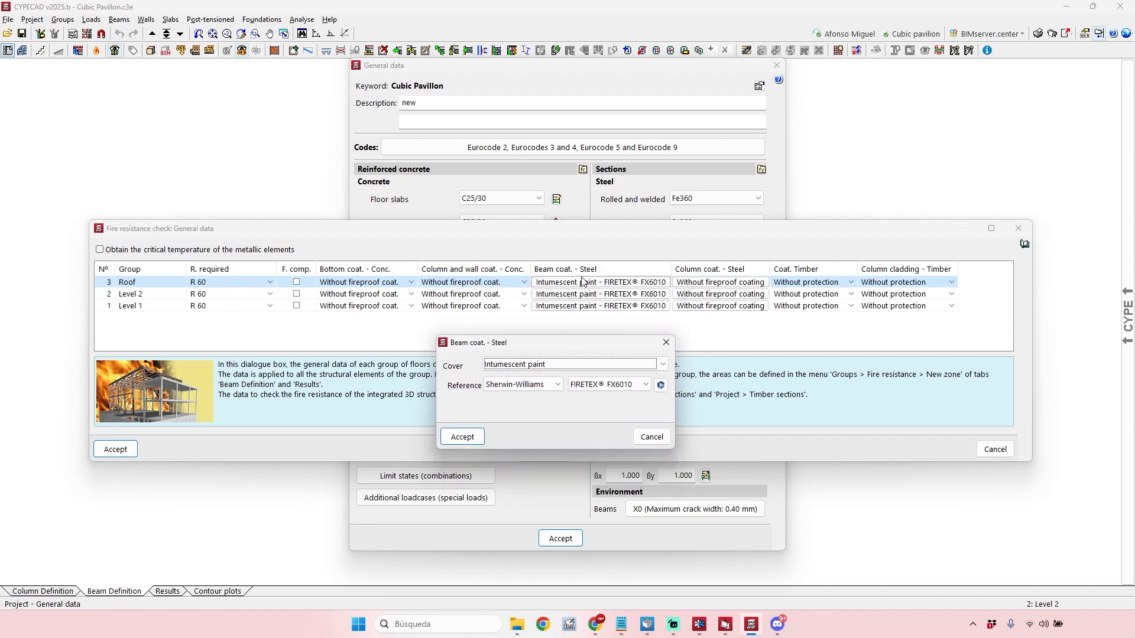
pyautogui.click(598, 364)
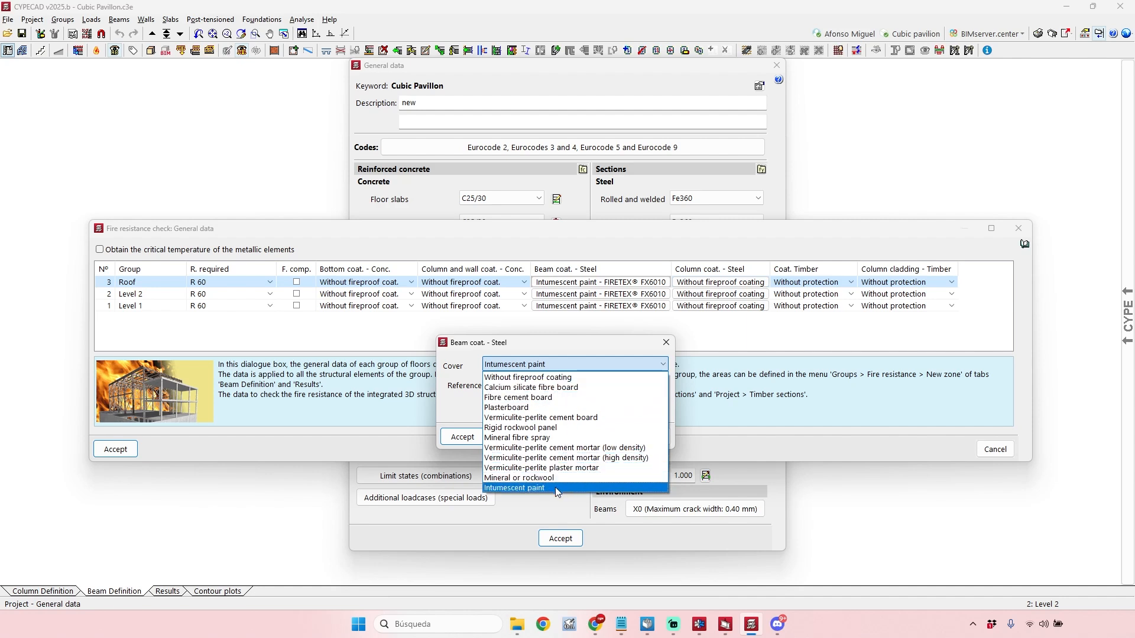
pyautogui.click(520, 488)
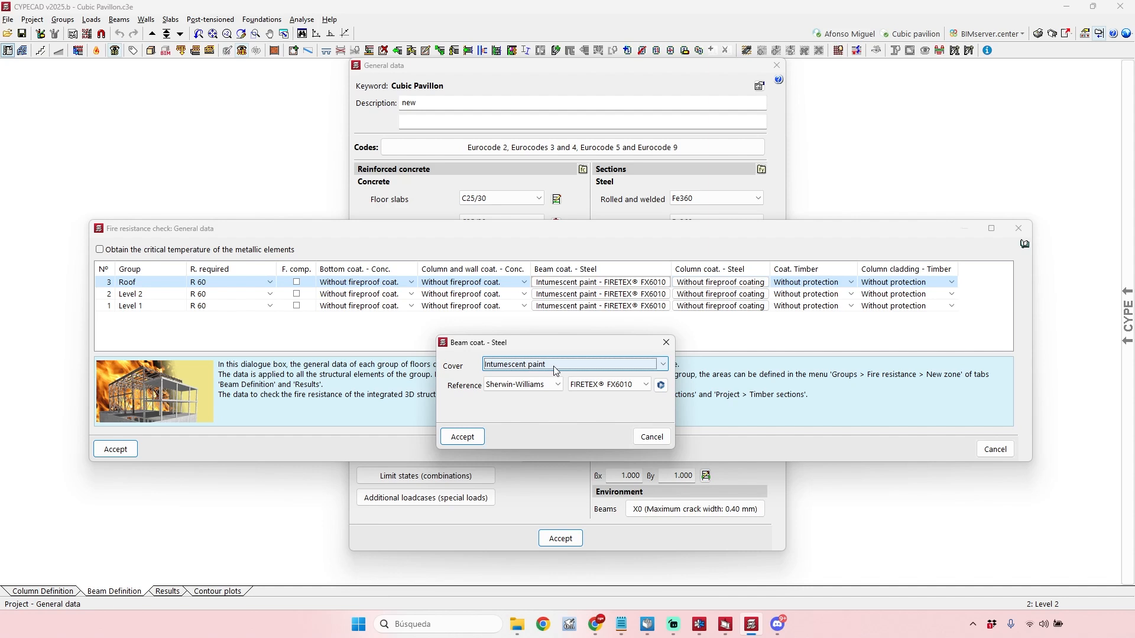
# Open the manufacturer catalogues for the intumescent paint reference and download the Hempel catalogue.
pyautogui.click(661, 385)
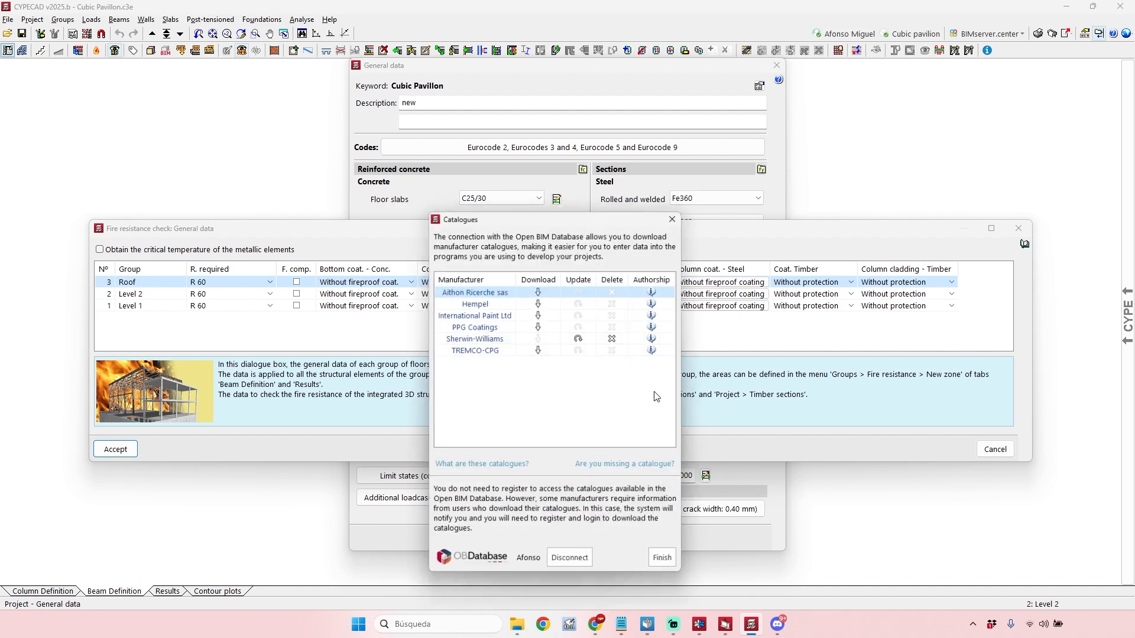
pyautogui.moveTo(597, 219); pyautogui.dragTo(820, 239)
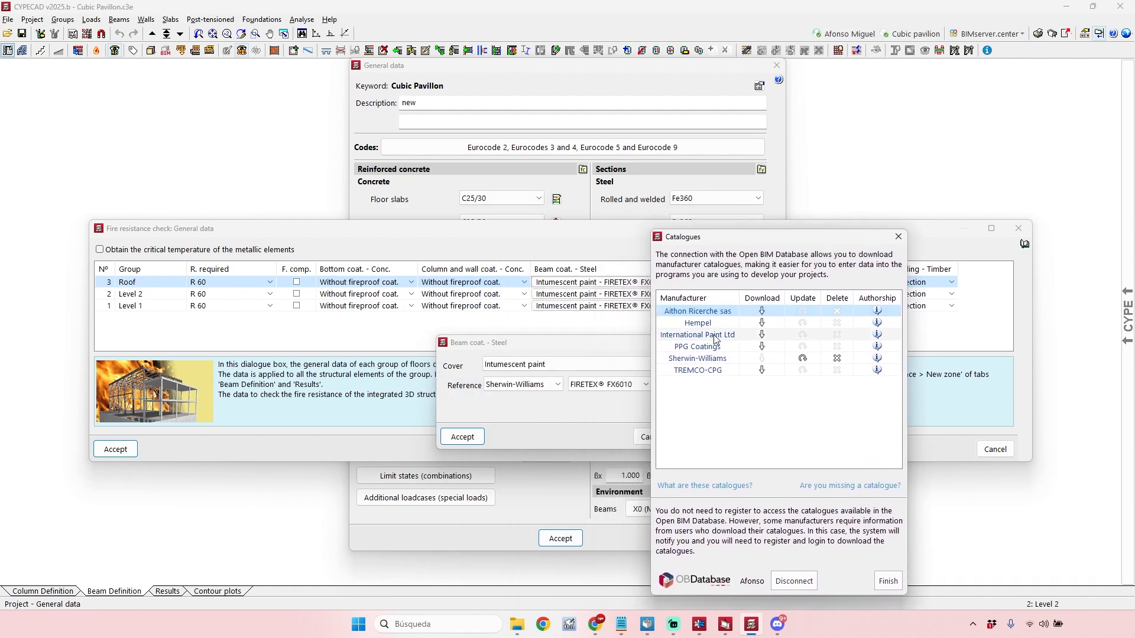
pyautogui.click(763, 324)
pyautogui.click(538, 446)
pyautogui.click(550, 474)
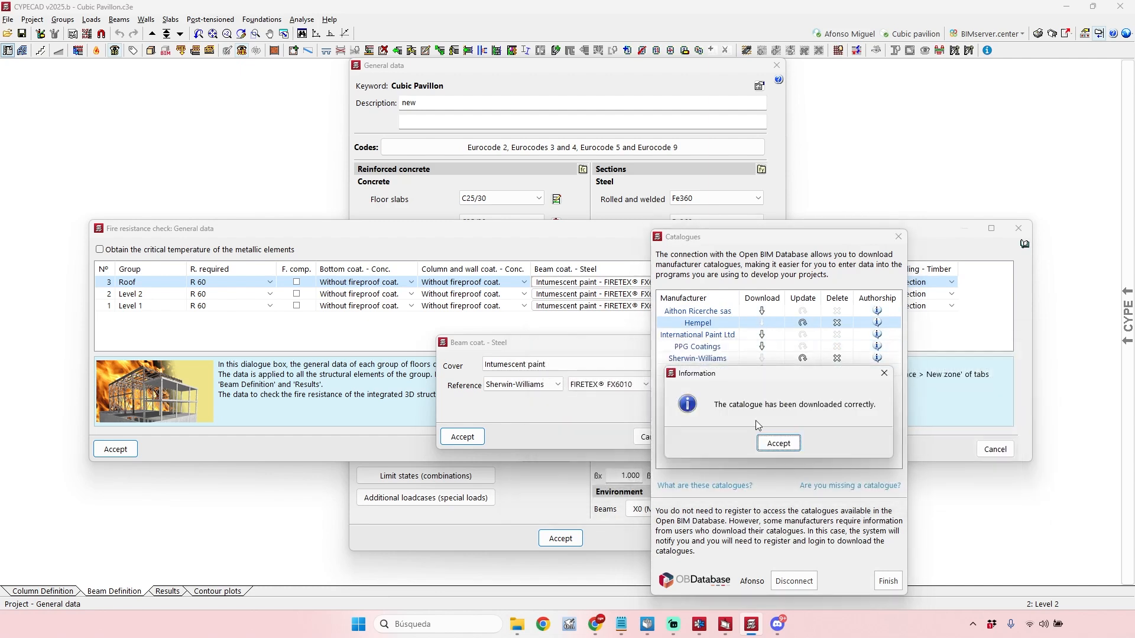
pyautogui.click(772, 445)
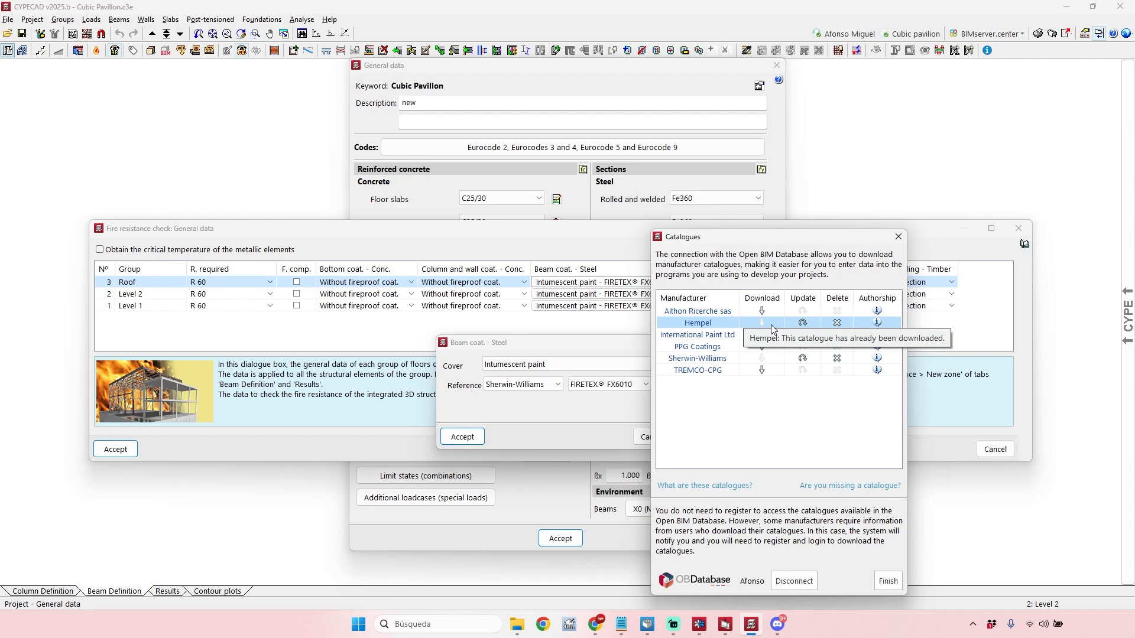
# Download the International Paint Ltd catalogue and finish with the manufacturer catalogues.
pyautogui.click(762, 335)
pyautogui.click(567, 446)
pyautogui.click(548, 475)
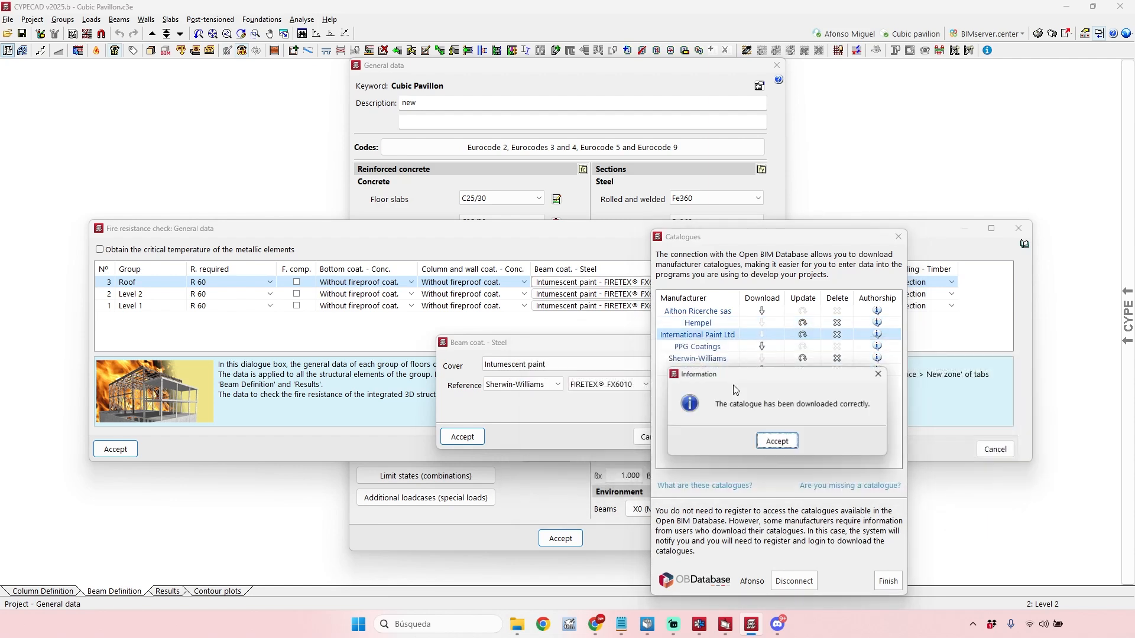
pyautogui.click(779, 443)
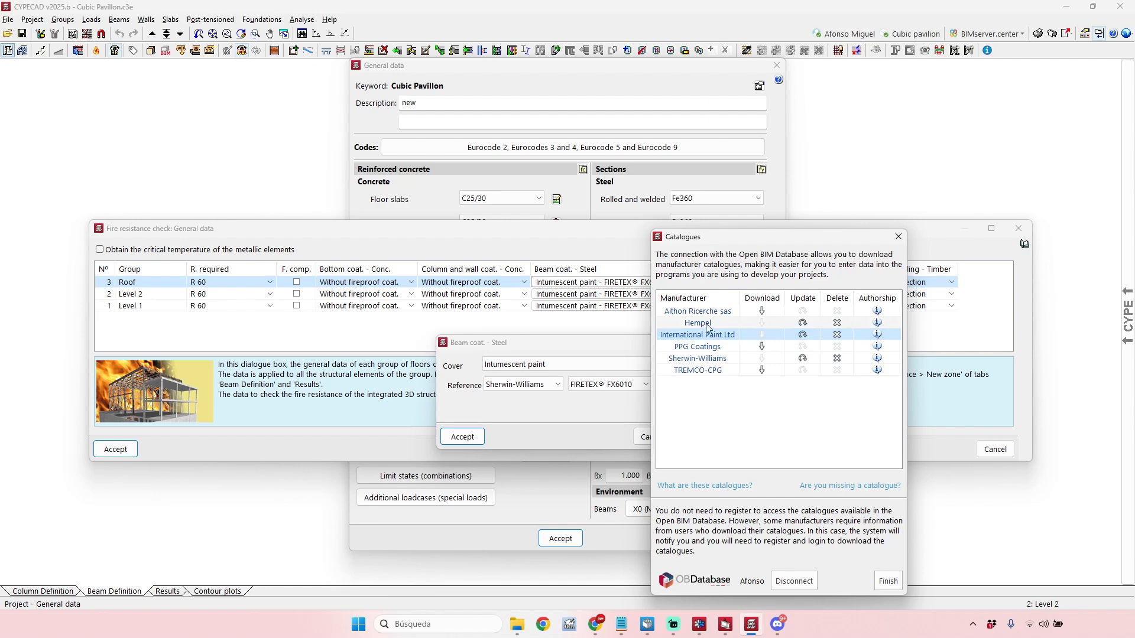
pyautogui.click(888, 584)
# Try International Paint Ltd and Hempel as the beam paint manufacturer, choosing Hempel's Hempacore ONE FD 43601.
pyautogui.click(576, 384)
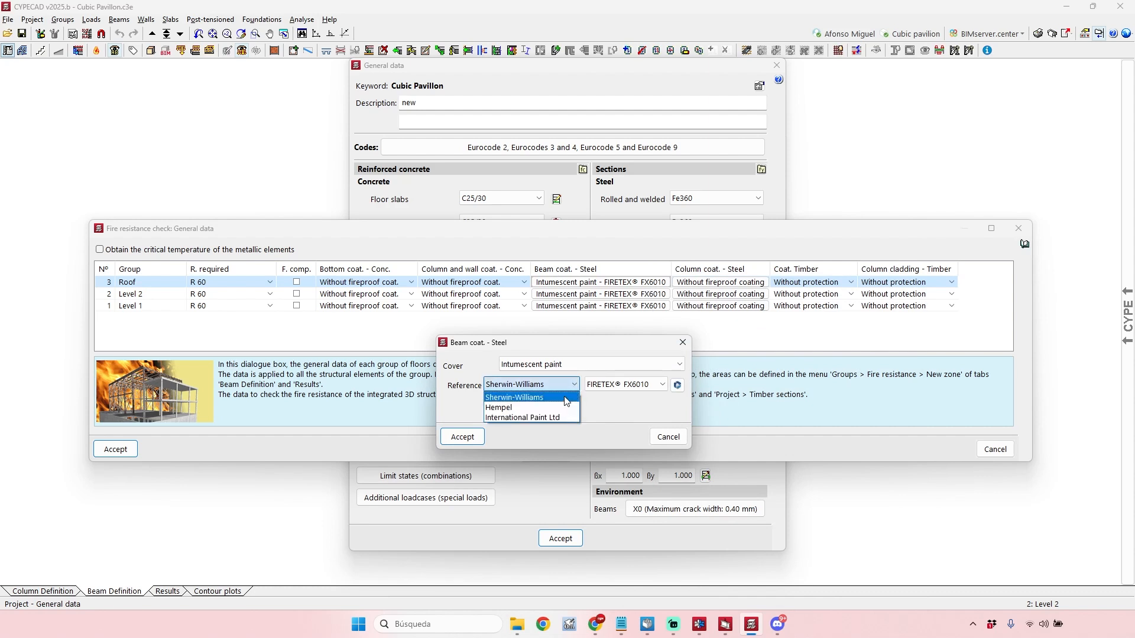
pyautogui.click(521, 407)
pyautogui.click(532, 384)
pyautogui.click(544, 417)
pyautogui.click(619, 384)
pyautogui.click(619, 384)
pyautogui.click(547, 383)
pyautogui.click(547, 408)
pyautogui.click(609, 386)
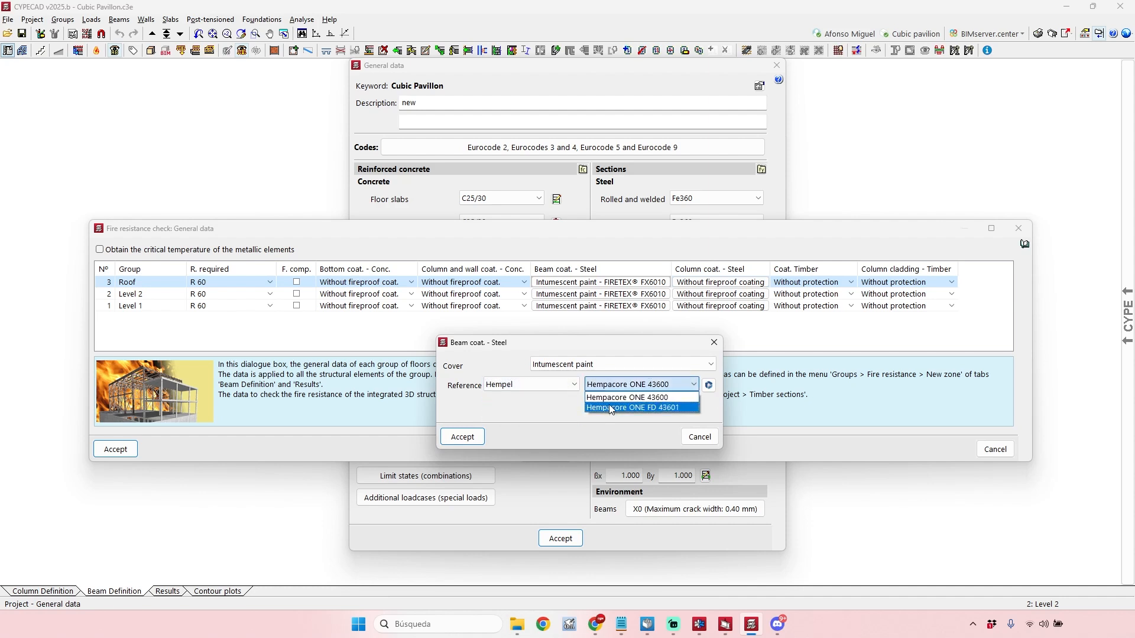
pyautogui.click(610, 405)
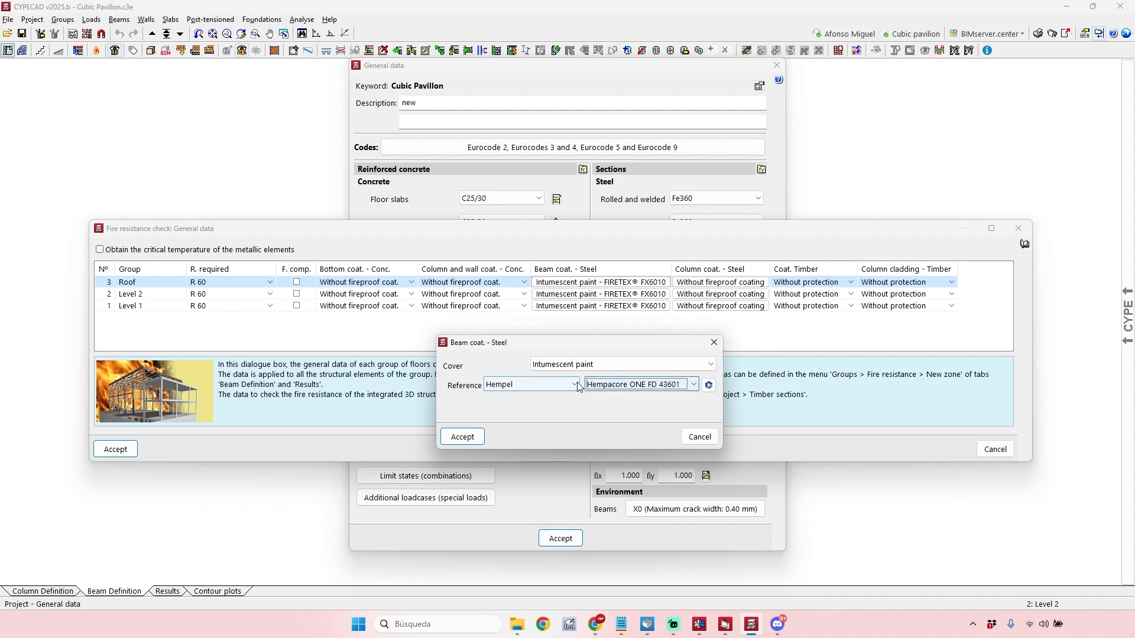
# Compare Sherwin-Williams and Hempel as the Roof beam paint manufacturer, returning to Sherwin-Williams FIRETEX FX6010.
pyautogui.click(555, 385)
pyautogui.click(532, 397)
pyautogui.click(634, 385)
pyautogui.click(634, 398)
pyautogui.click(547, 385)
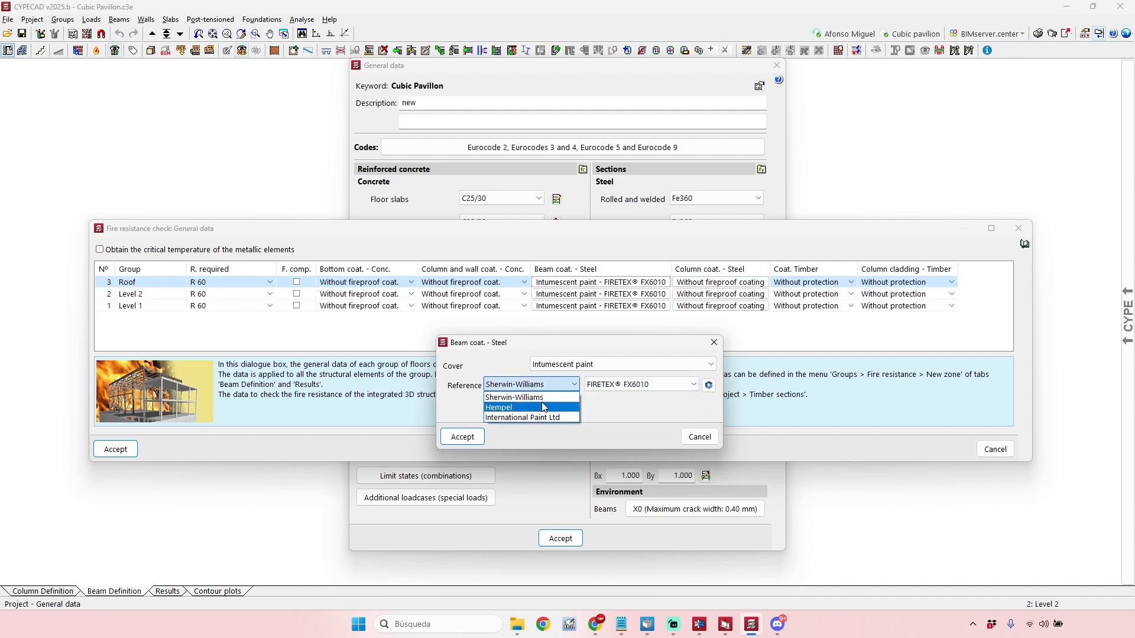
pyautogui.click(543, 407)
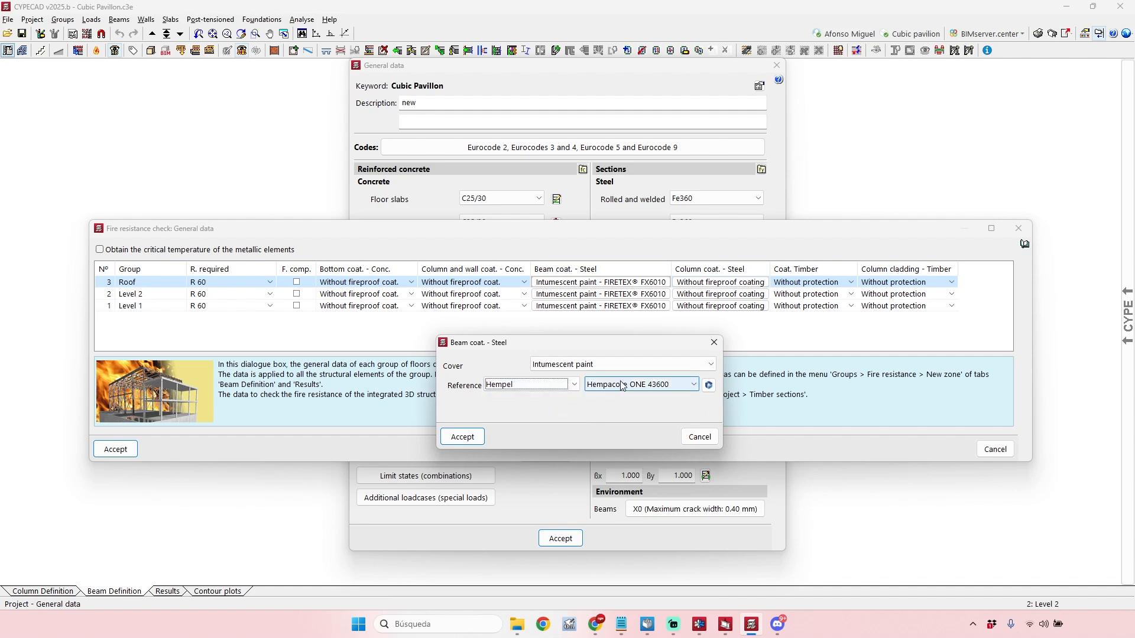
pyautogui.click(551, 387)
pyautogui.click(532, 397)
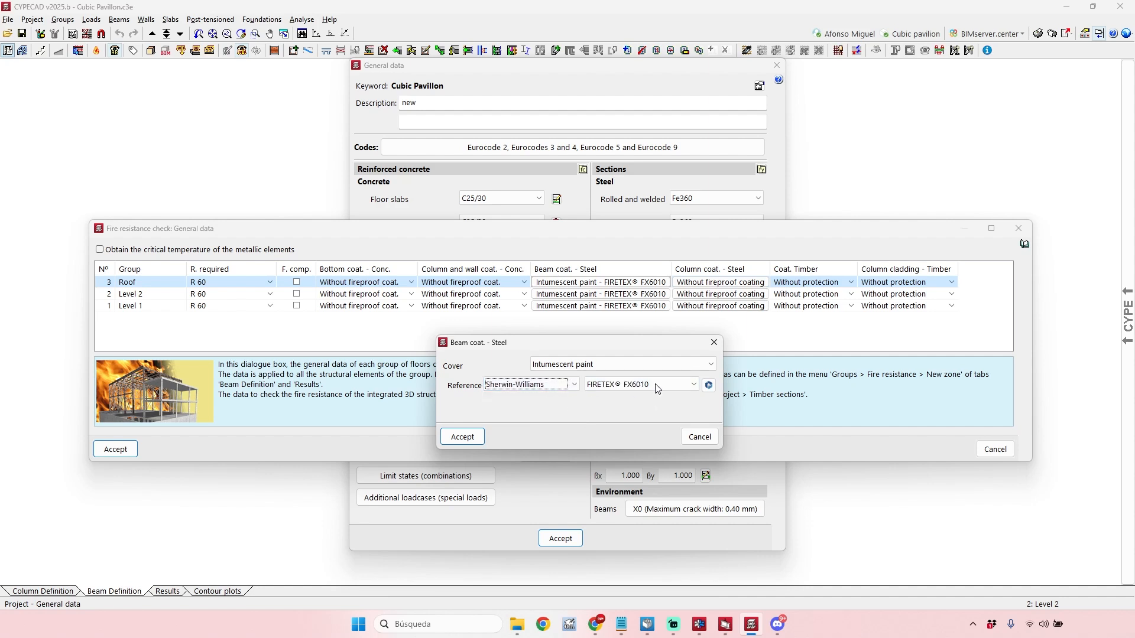
pyautogui.click(637, 387)
pyautogui.click(641, 397)
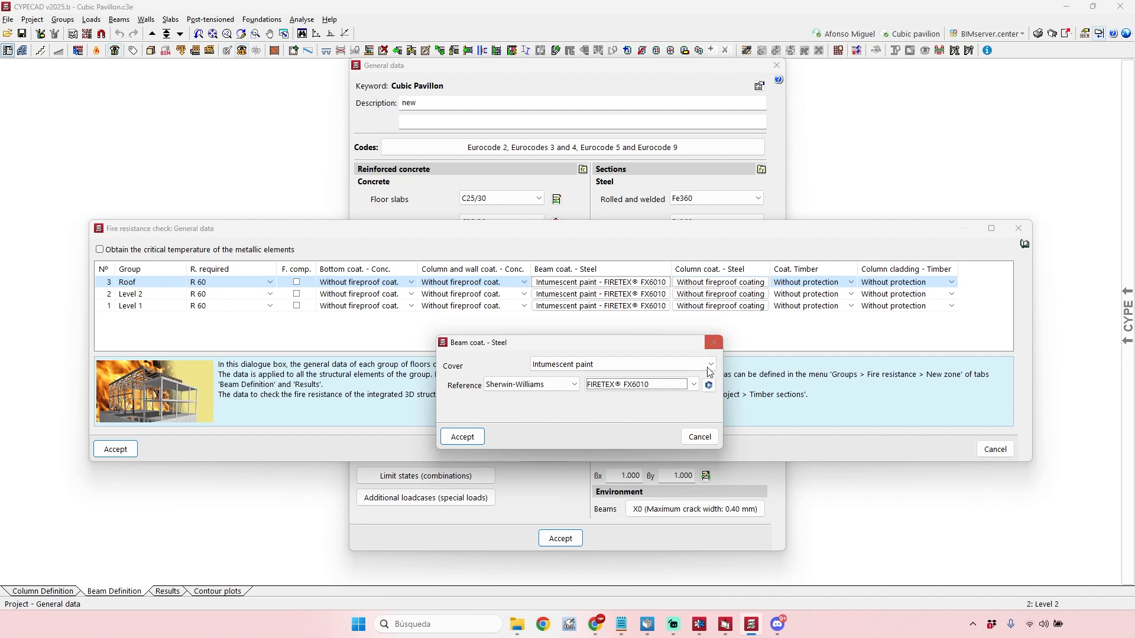
# Cancel the beam coating and fire resistance settings and leave the project's general data without keeping changes.
pyautogui.click(709, 437)
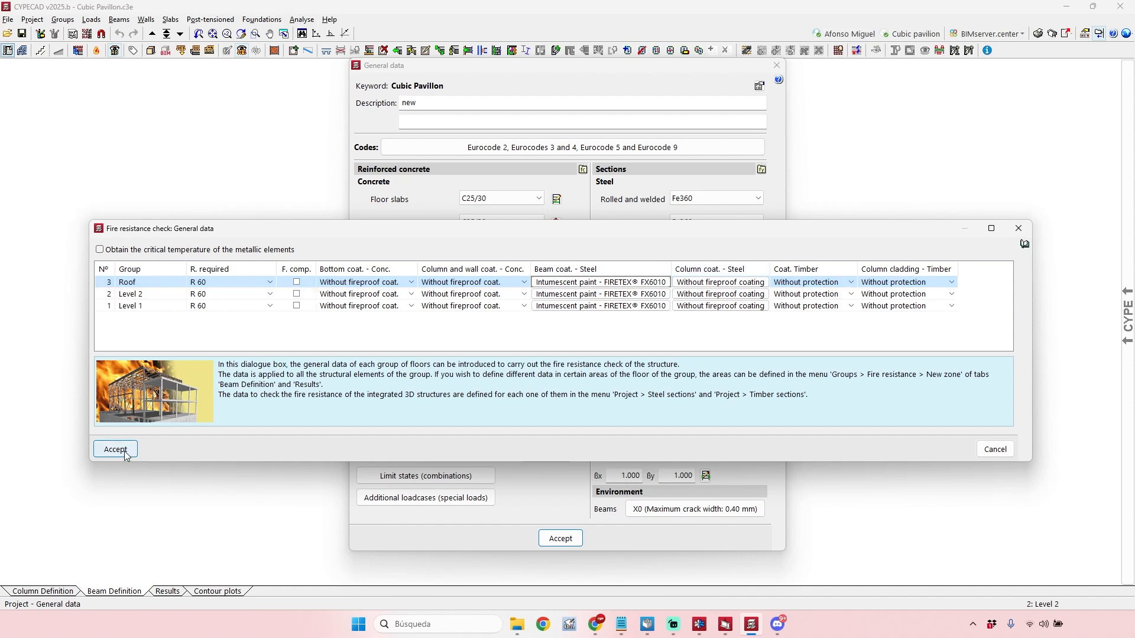
pyautogui.click(996, 450)
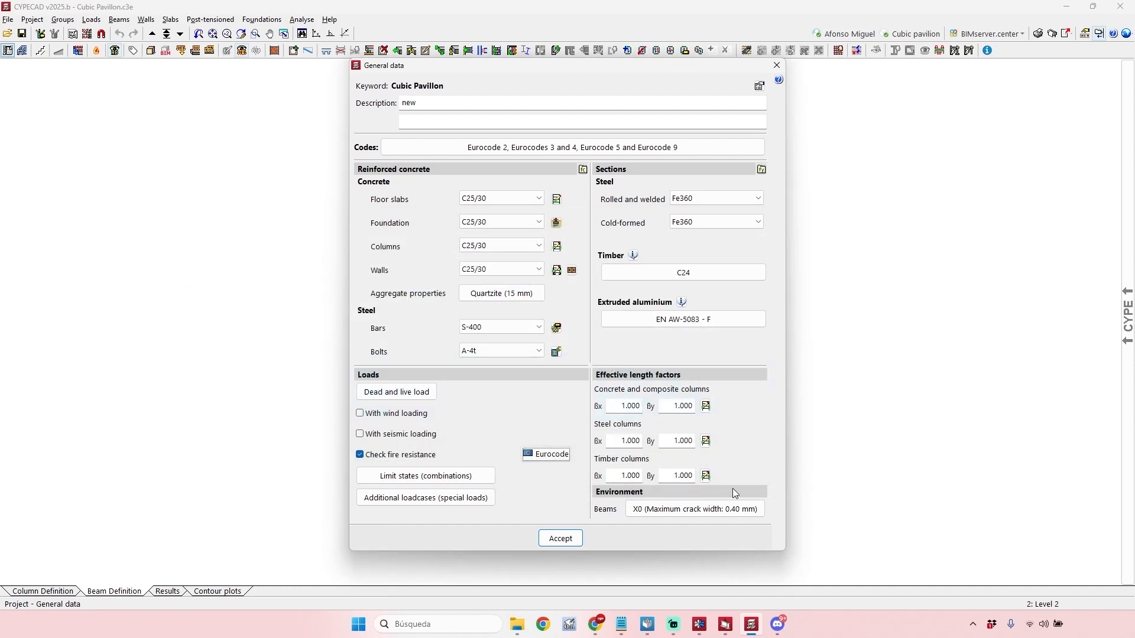
pyautogui.click(776, 66)
pyautogui.click(562, 352)
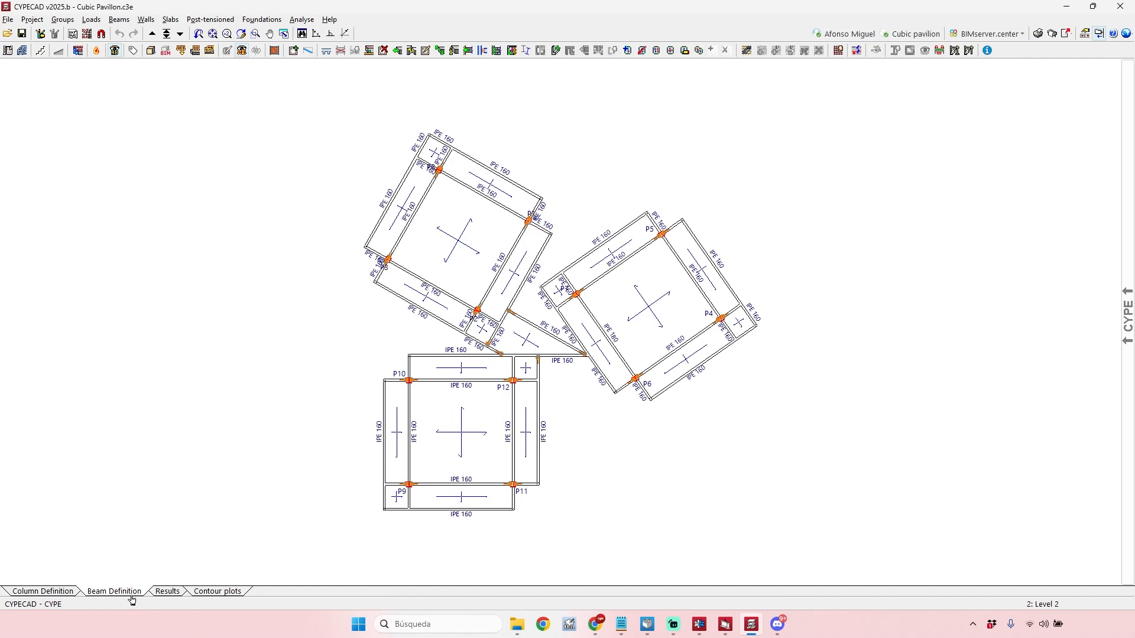
# Switch to the results view and review the fire resistance general data of the floor groups, leaving it unchanged.
pyautogui.click(166, 591)
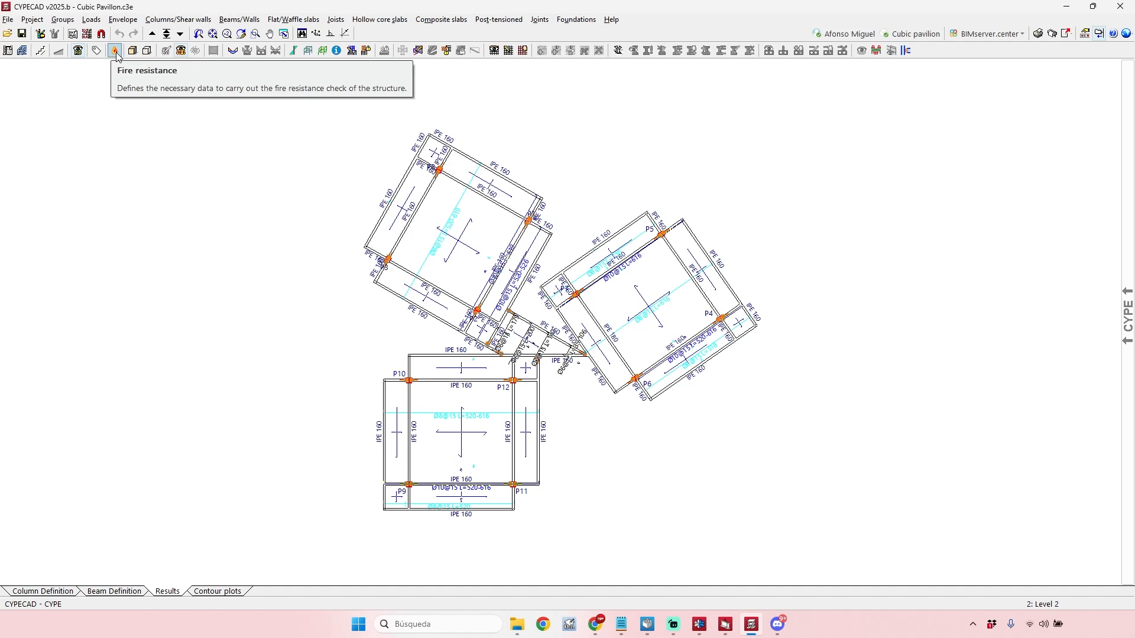
pyautogui.click(115, 52)
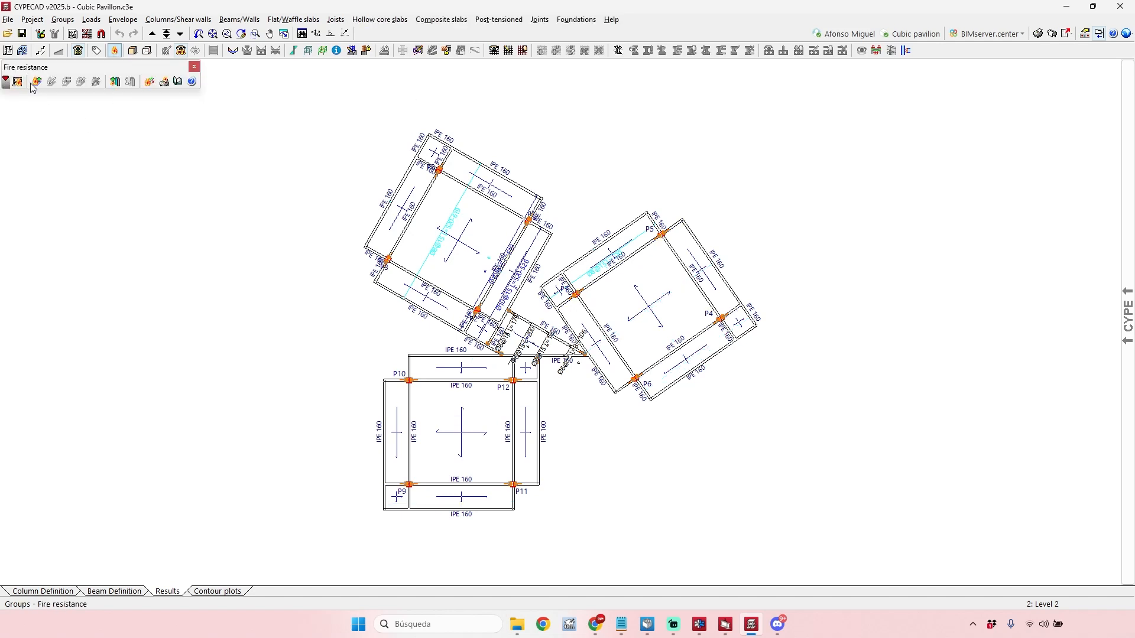
pyautogui.click(18, 82)
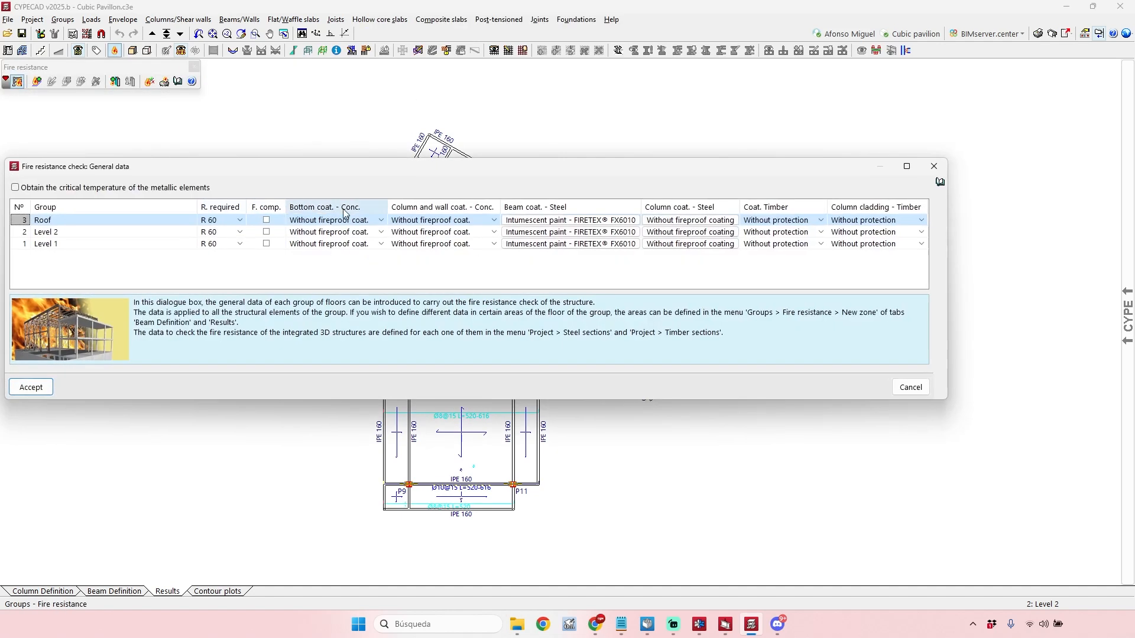
pyautogui.moveTo(587, 171); pyautogui.dragTo(626, 172)
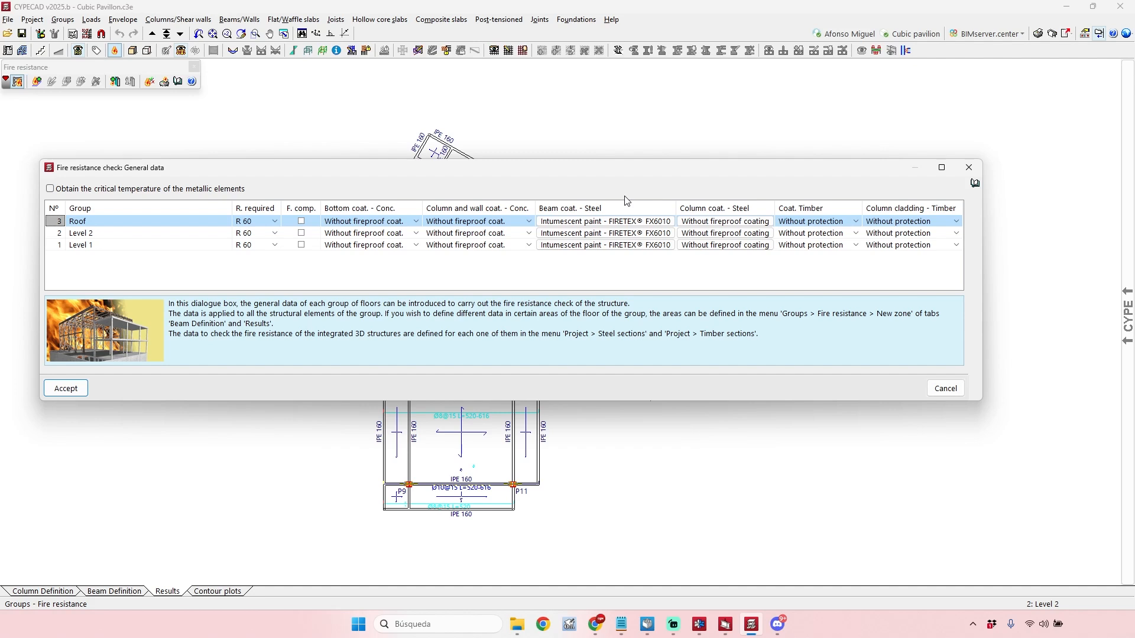
pyautogui.click(969, 168)
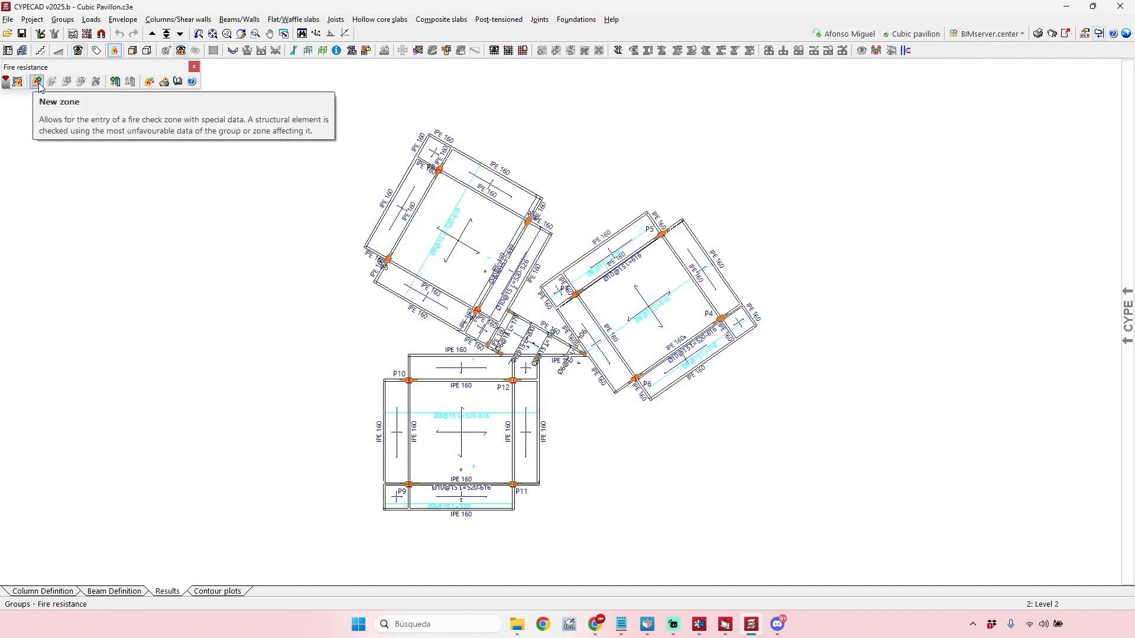
# Review the new fire resistance zone settings and the available required resistance ratings without creating a zone.
pyautogui.click(38, 82)
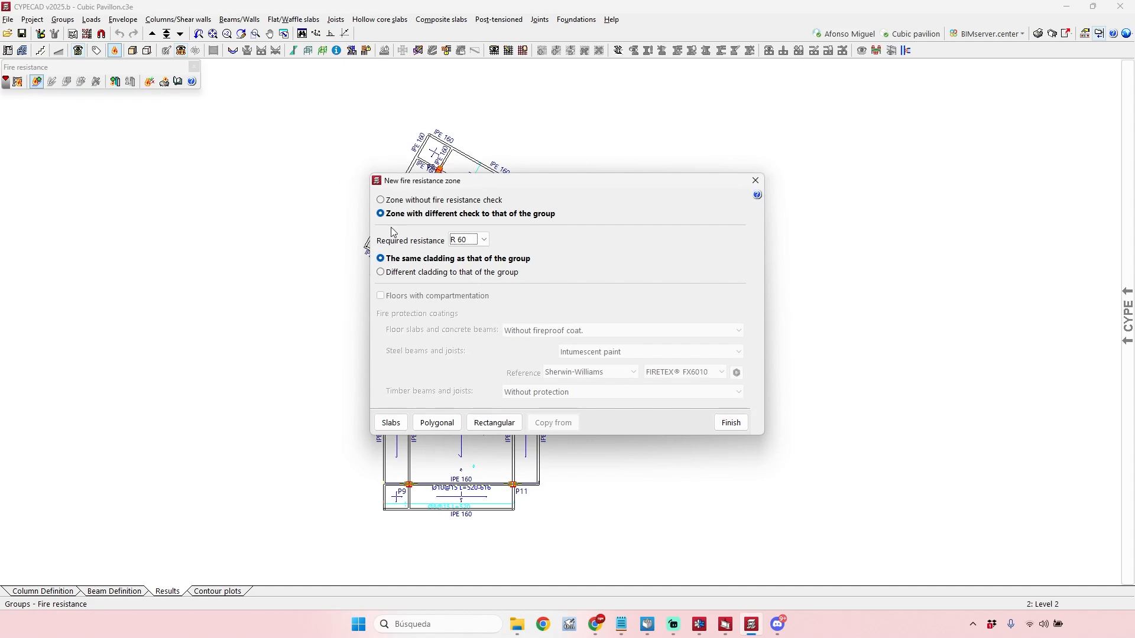
pyautogui.click(471, 240)
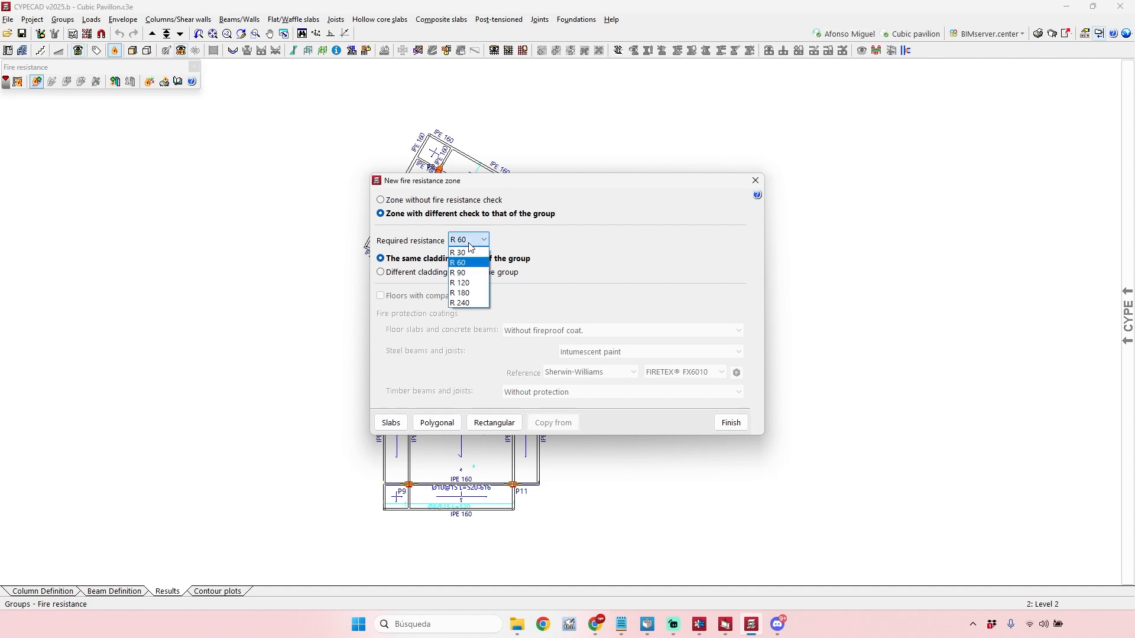
pyautogui.click(469, 242)
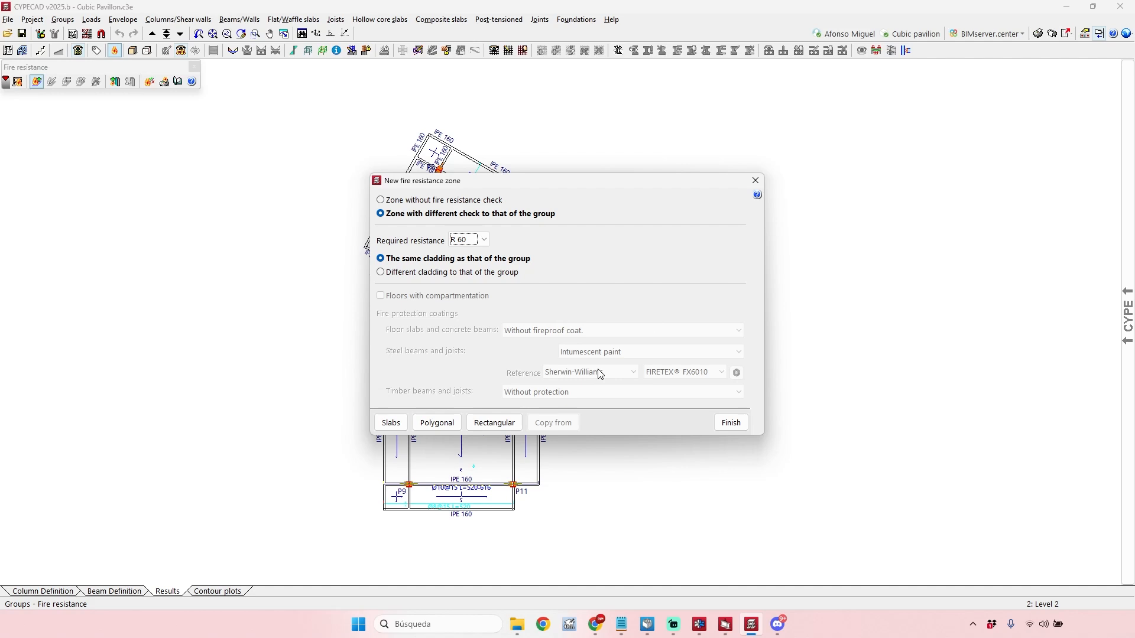
pyautogui.click(754, 182)
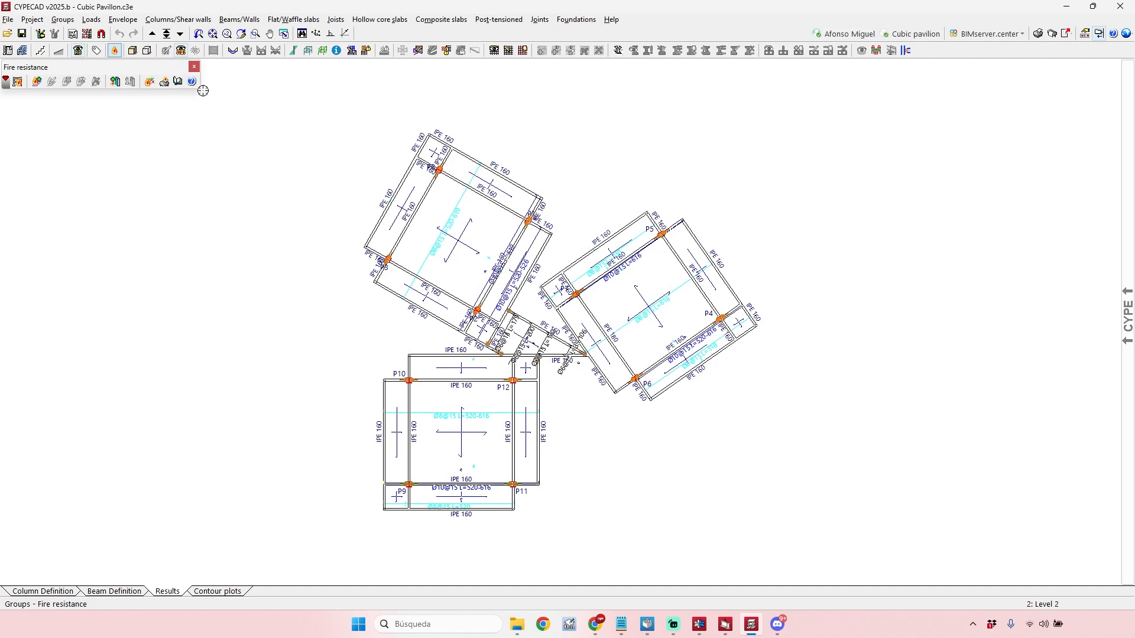
# Generate the fire resistance report of elements with errors and warnings and examine its design codes and coatings per floor.
pyautogui.click(164, 83)
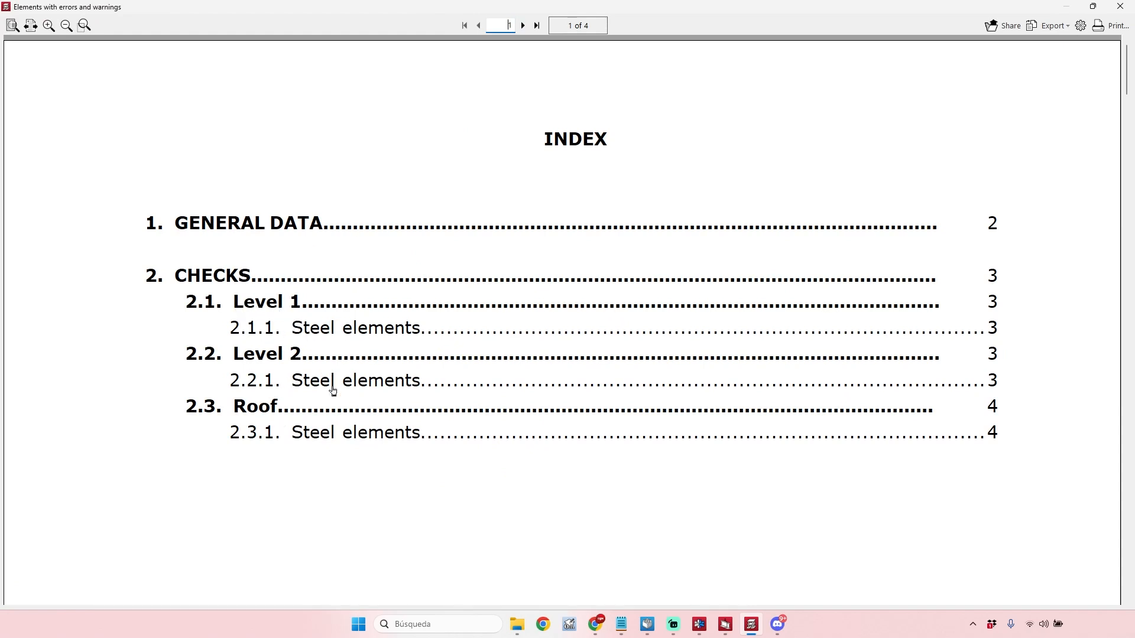
pyautogui.scroll(-8, 1064, 178)
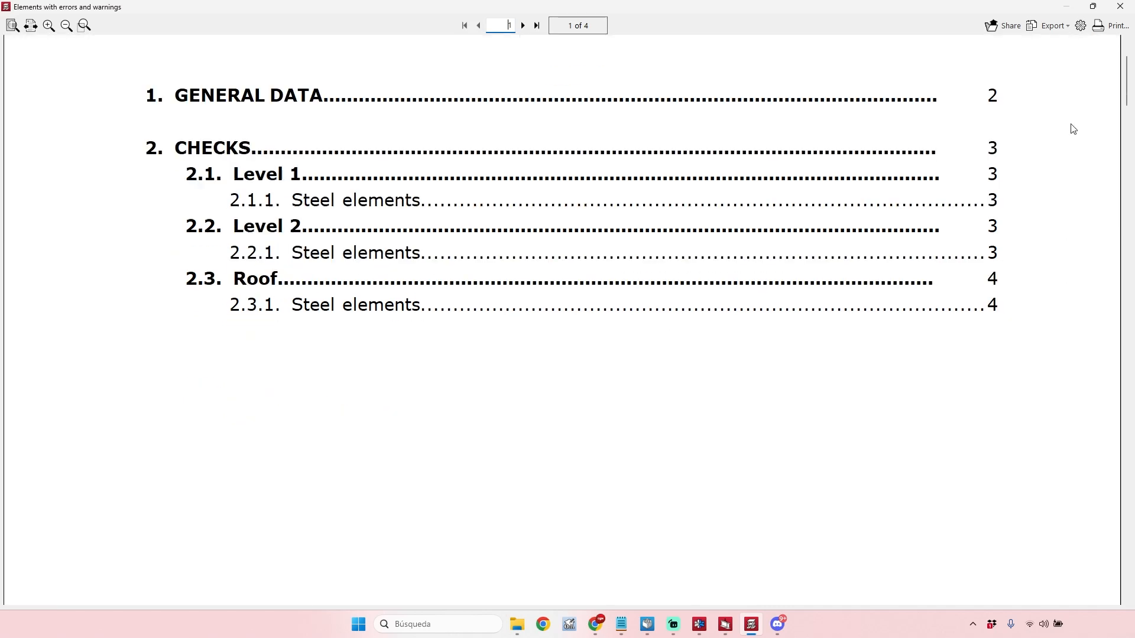
pyautogui.scroll(-10, 1058, 257)
pyautogui.scroll(-5, 1052, 260)
pyautogui.scroll(3, 591, 228)
pyautogui.scroll(-5, 426, 208)
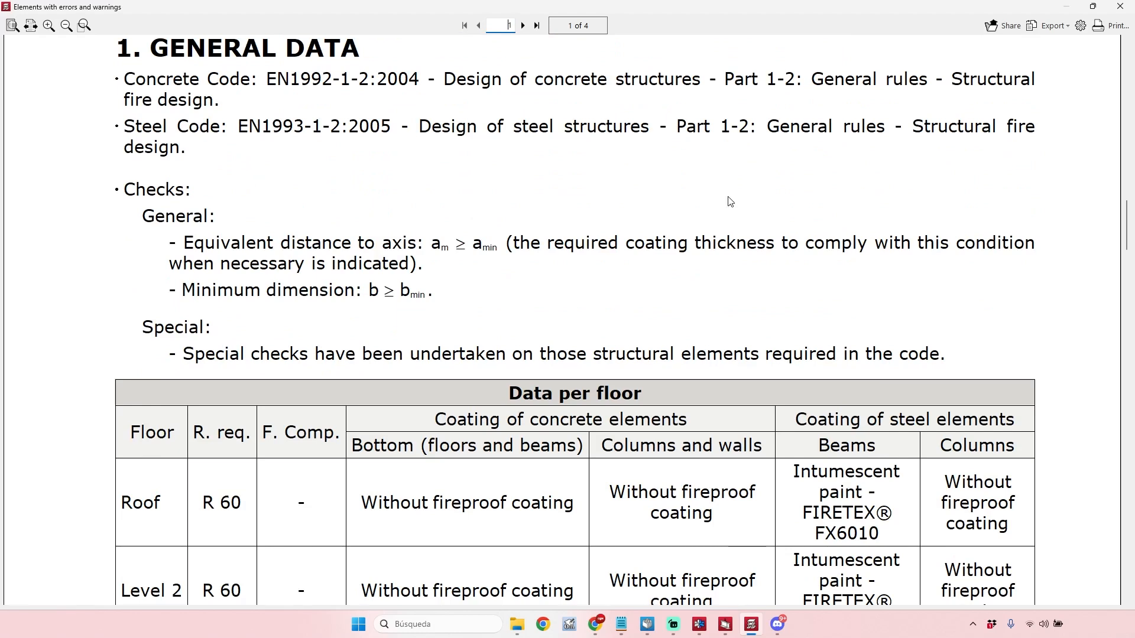
pyautogui.scroll(-4, 591, 202)
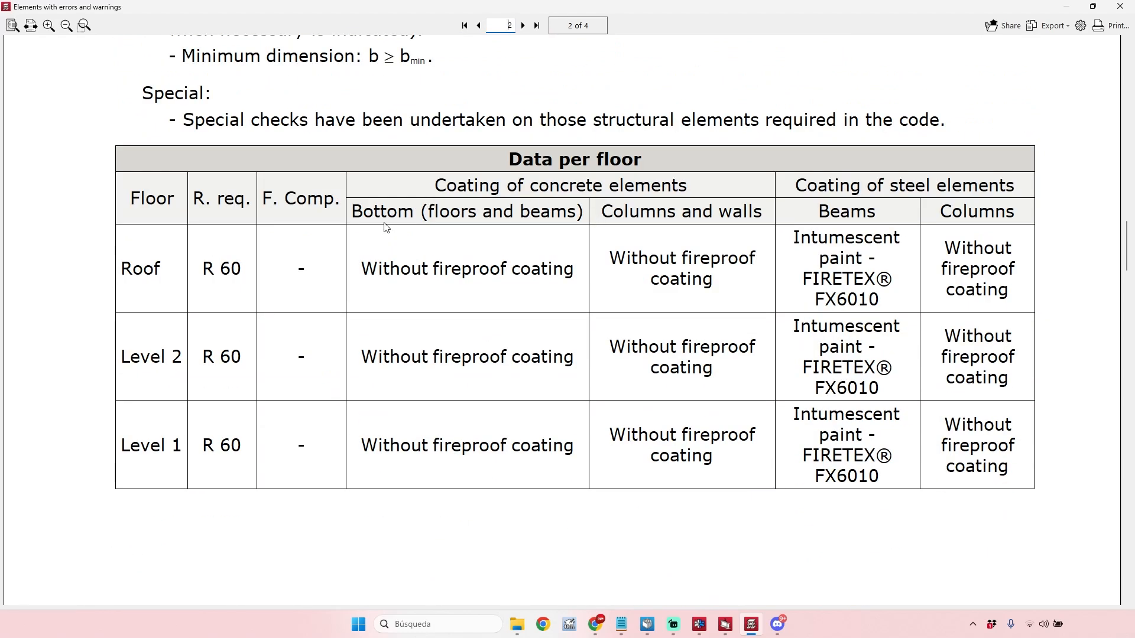
pyautogui.scroll(-2, 771, 257)
pyautogui.scroll(2, 745, 255)
pyautogui.scroll(-3, 570, 333)
pyautogui.scroll(-12, 510, 336)
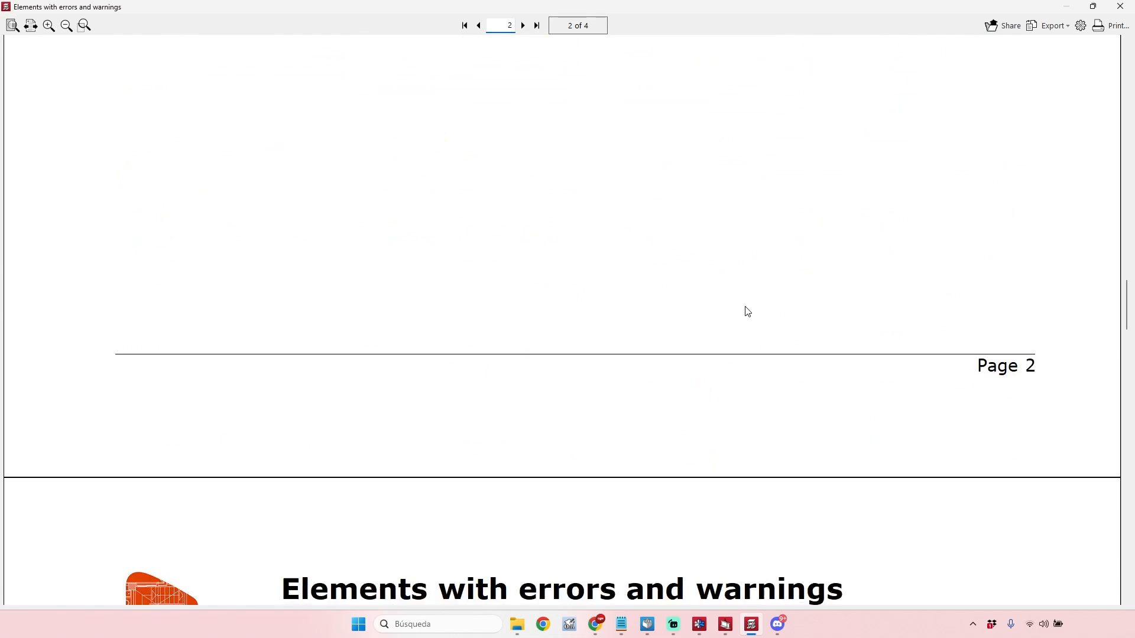
# Examine the Level 1 steel column checks in the report, including required resistance, fire cover, status and notes.
pyautogui.scroll(-1, 432, 177)
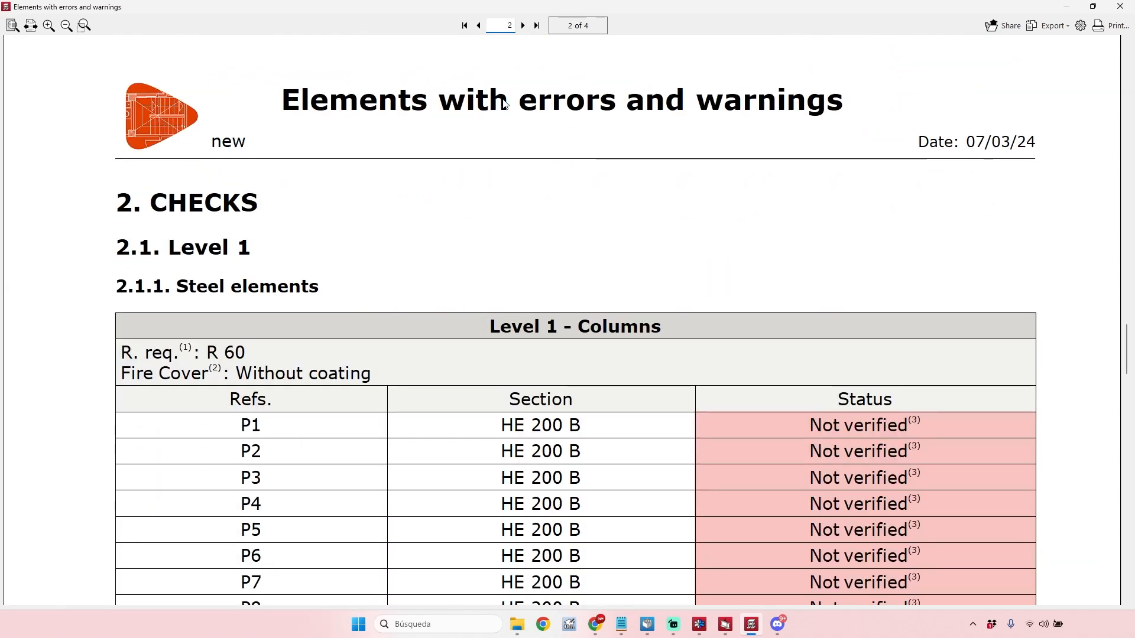
pyautogui.scroll(-2, 787, 119)
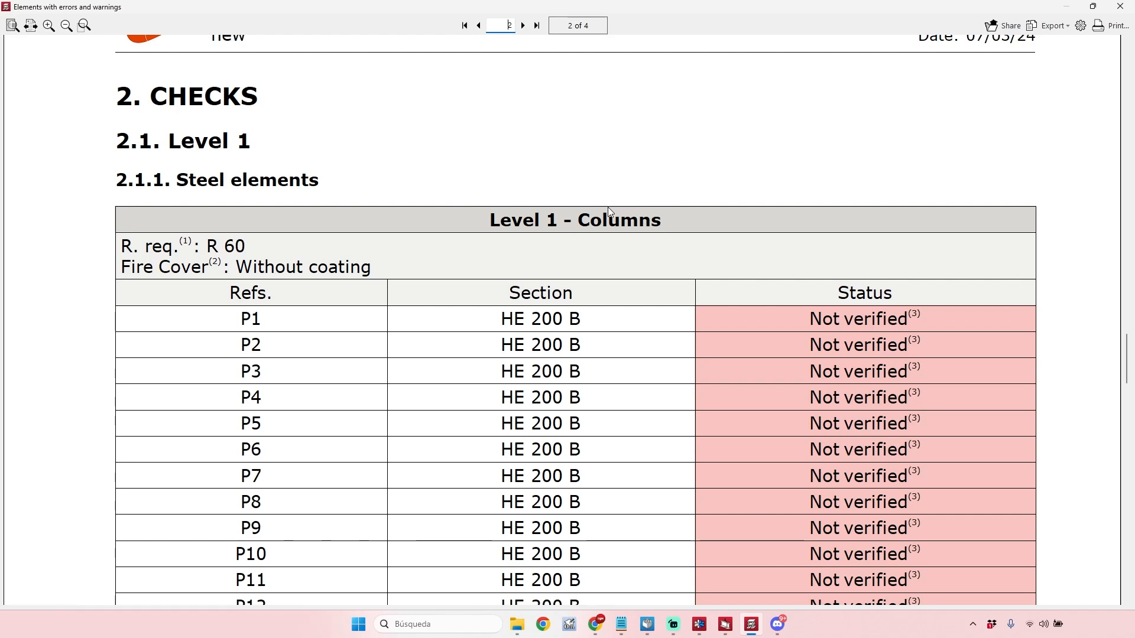
pyautogui.scroll(-1, 586, 208)
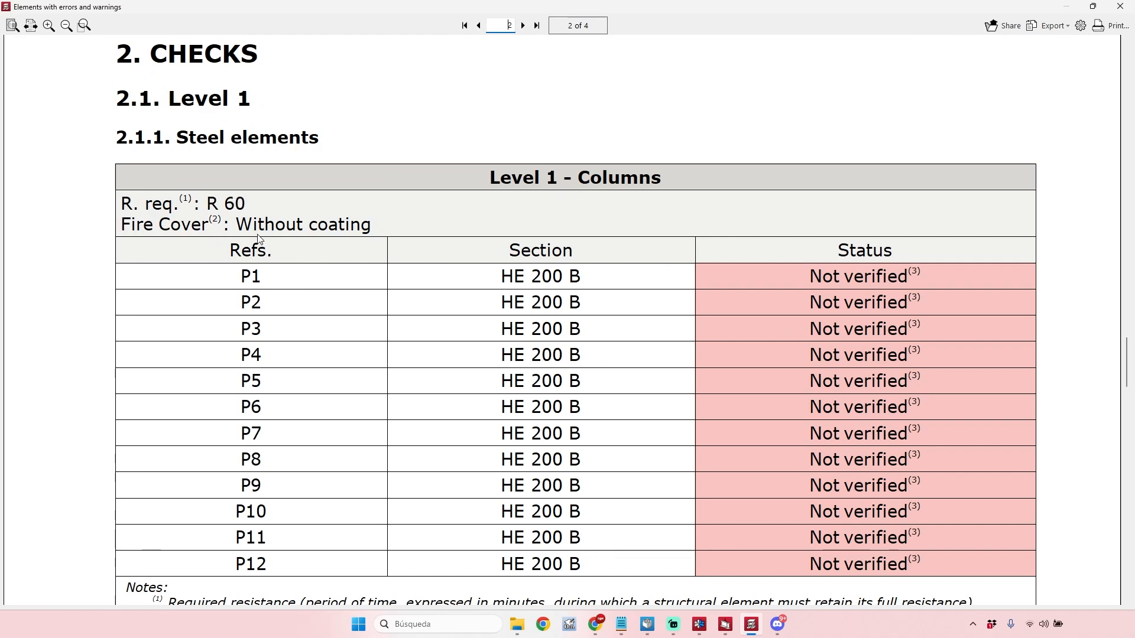
pyautogui.scroll(-1, 376, 249)
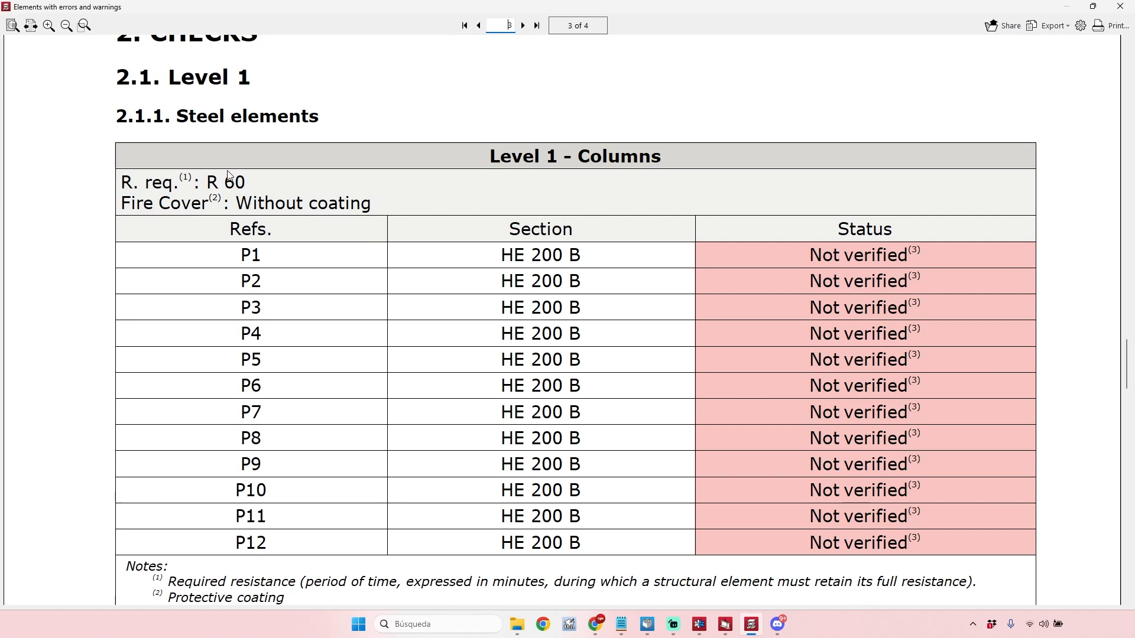
pyautogui.scroll(-7, 731, 248)
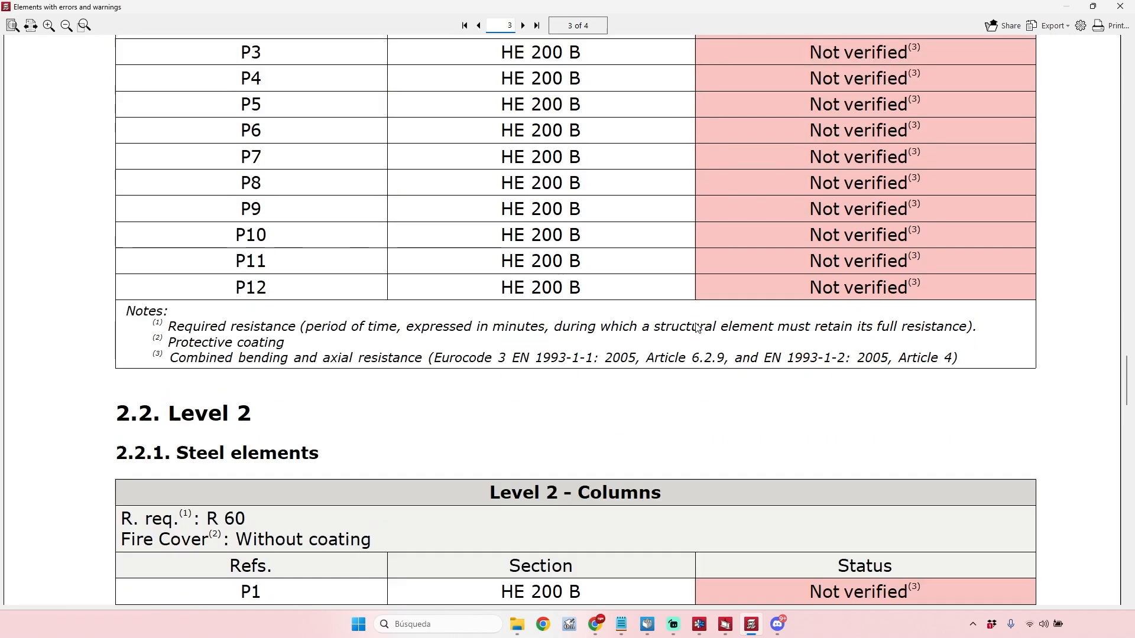
pyautogui.scroll(5, 213, 151)
pyautogui.scroll(1, 214, 151)
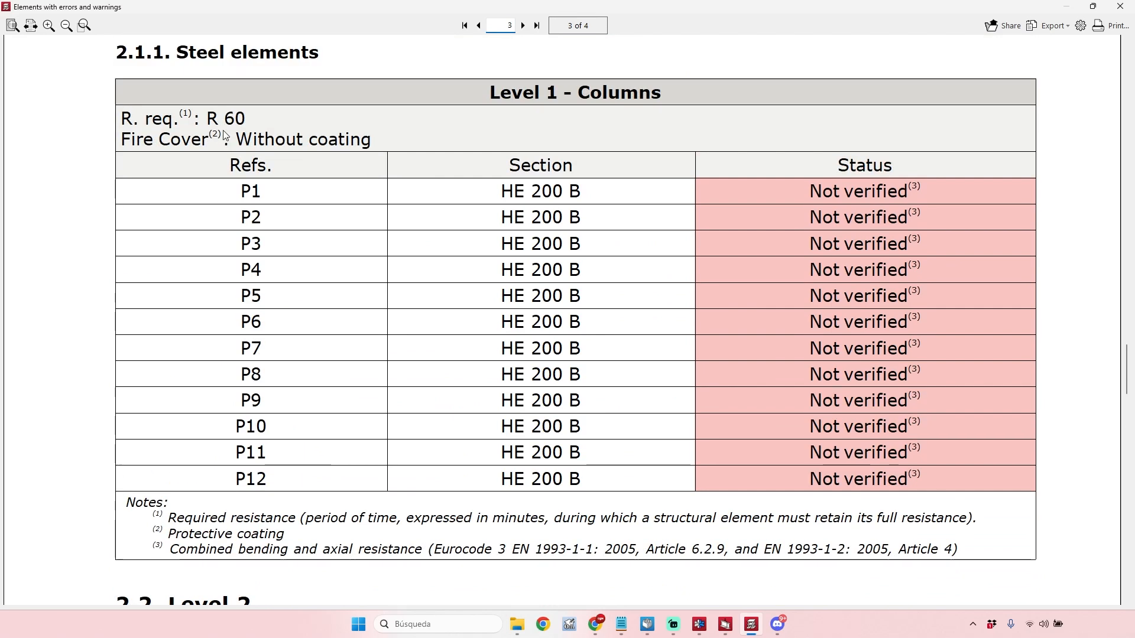
# Examine the Level 2 and Roof steel column checks, return to the report's index and close the report.
pyautogui.scroll(-15, 406, 372)
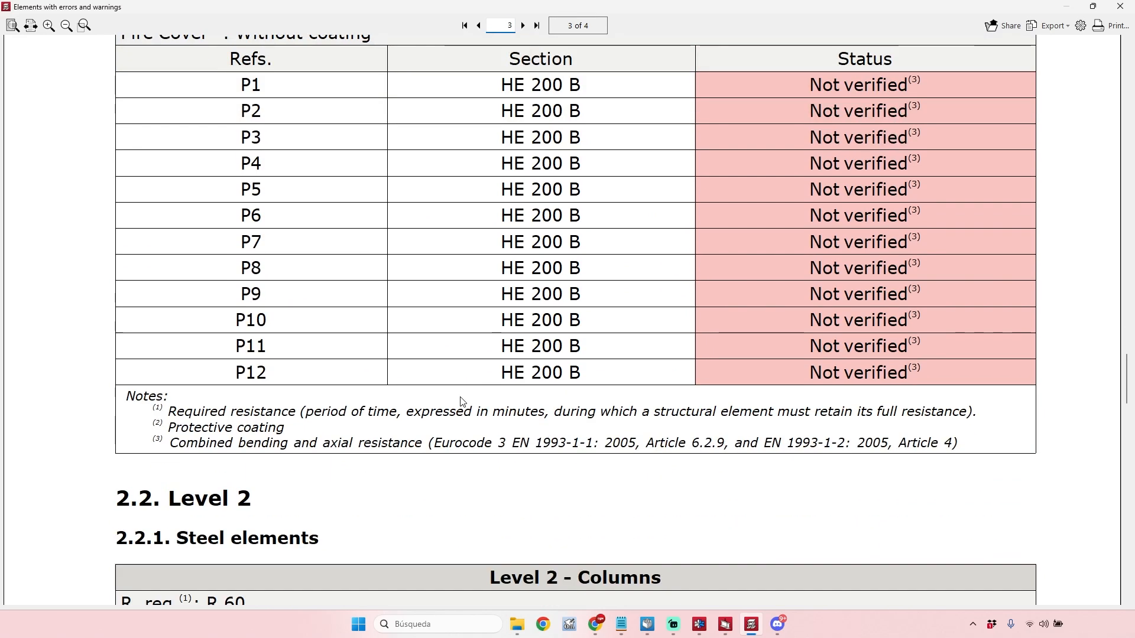
pyautogui.scroll(-18, 406, 372)
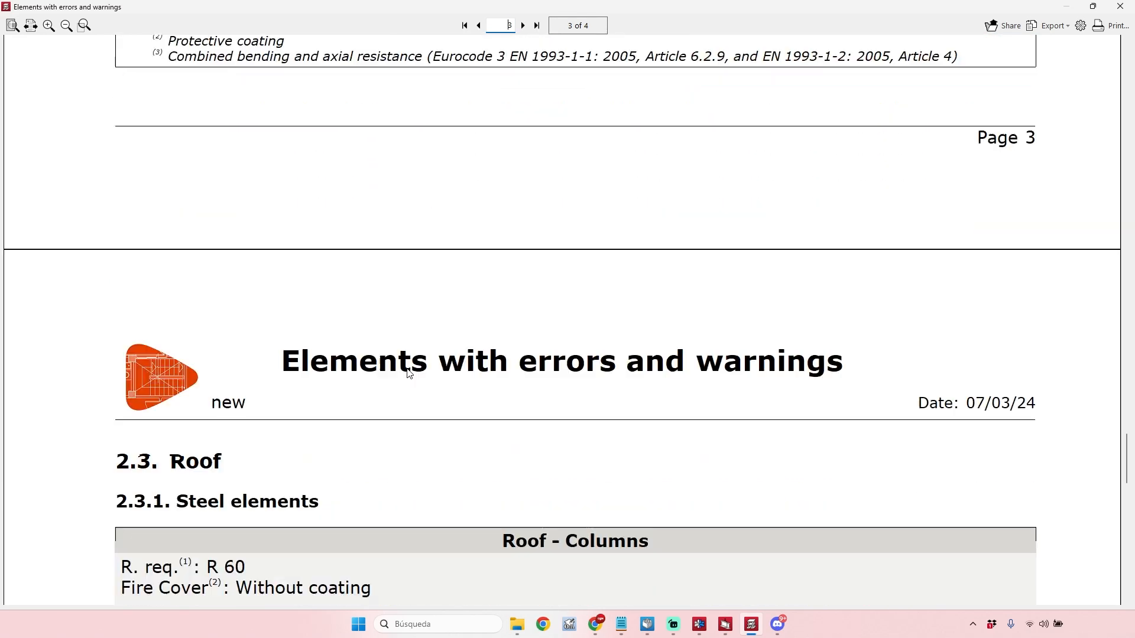
pyautogui.scroll(-8, 526, 219)
pyautogui.scroll(12, 534, 225)
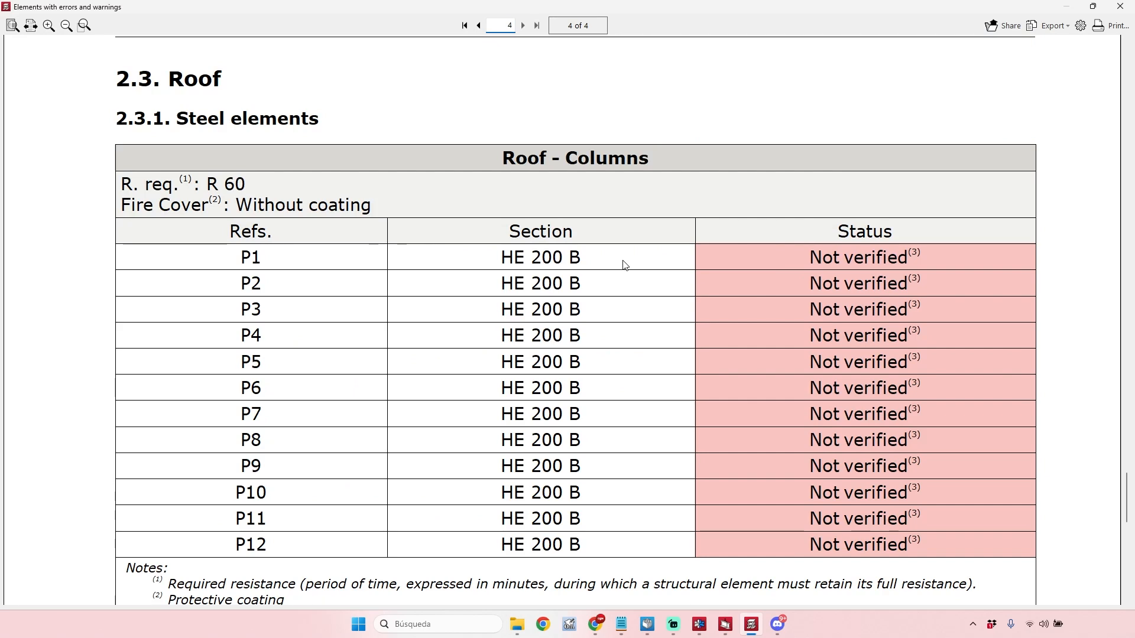
pyautogui.scroll(3, 623, 264)
pyautogui.moveTo(1128, 464); pyautogui.dragTo(1129, 27)
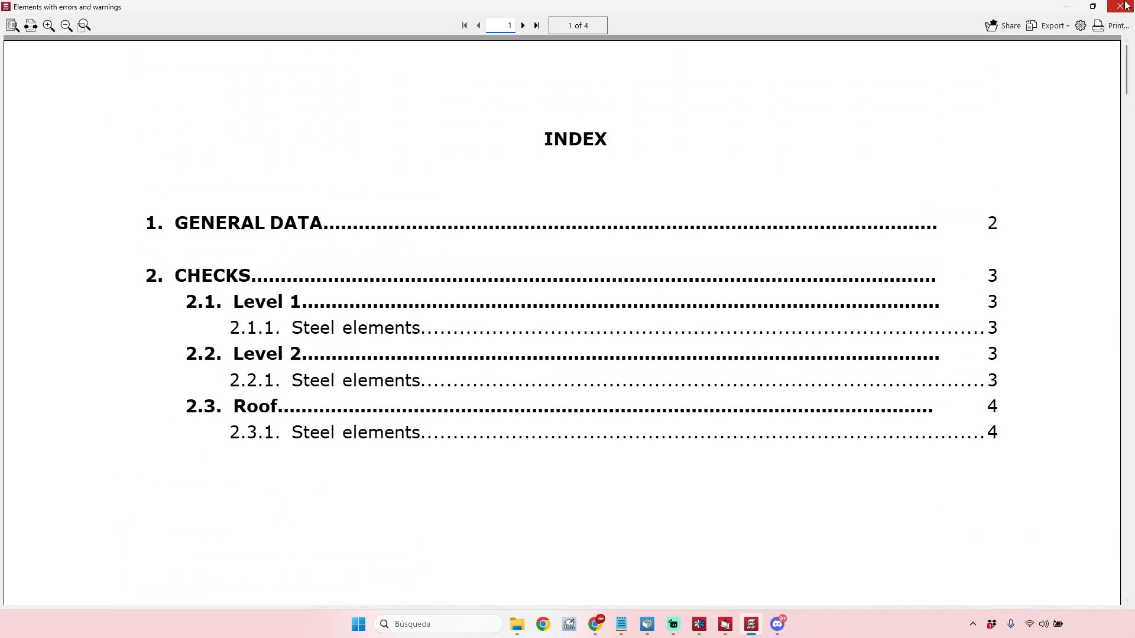
pyautogui.click(1121, 7)
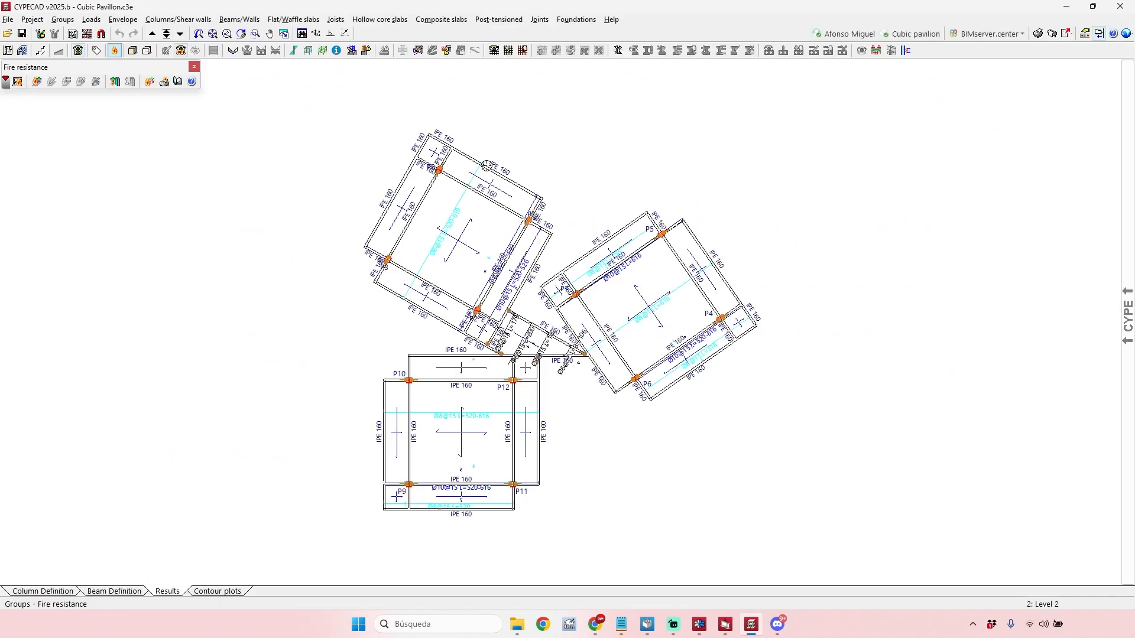
# Generate the fire resistance check report and examine its index, design codes, reference definitions, check criteria and coatings per floor.
pyautogui.click(1039, 36)
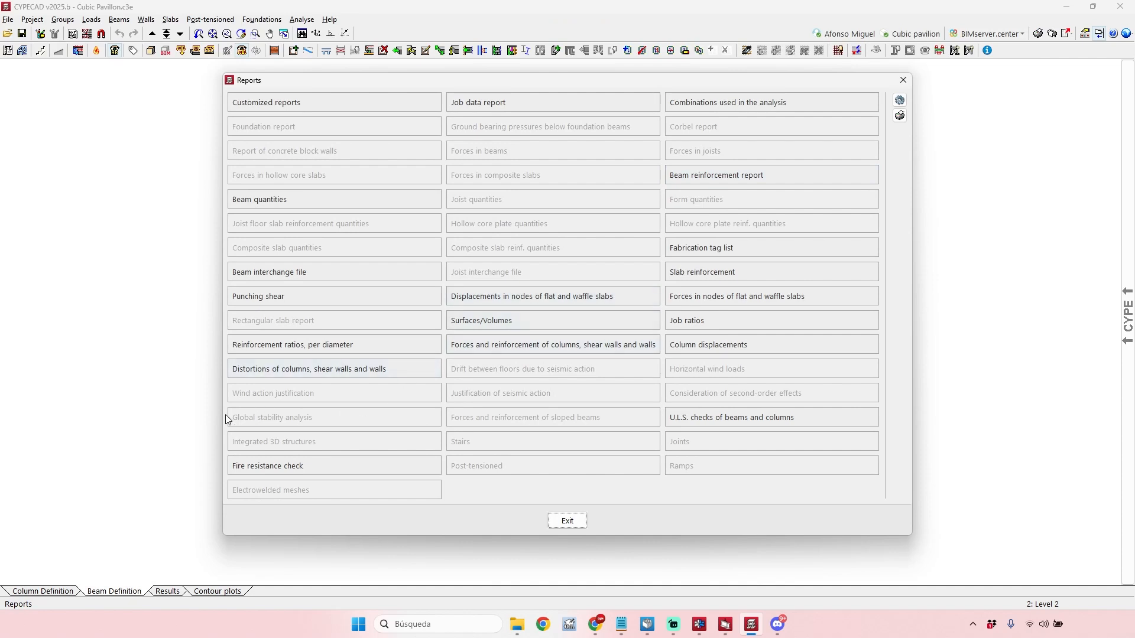
pyautogui.click(262, 465)
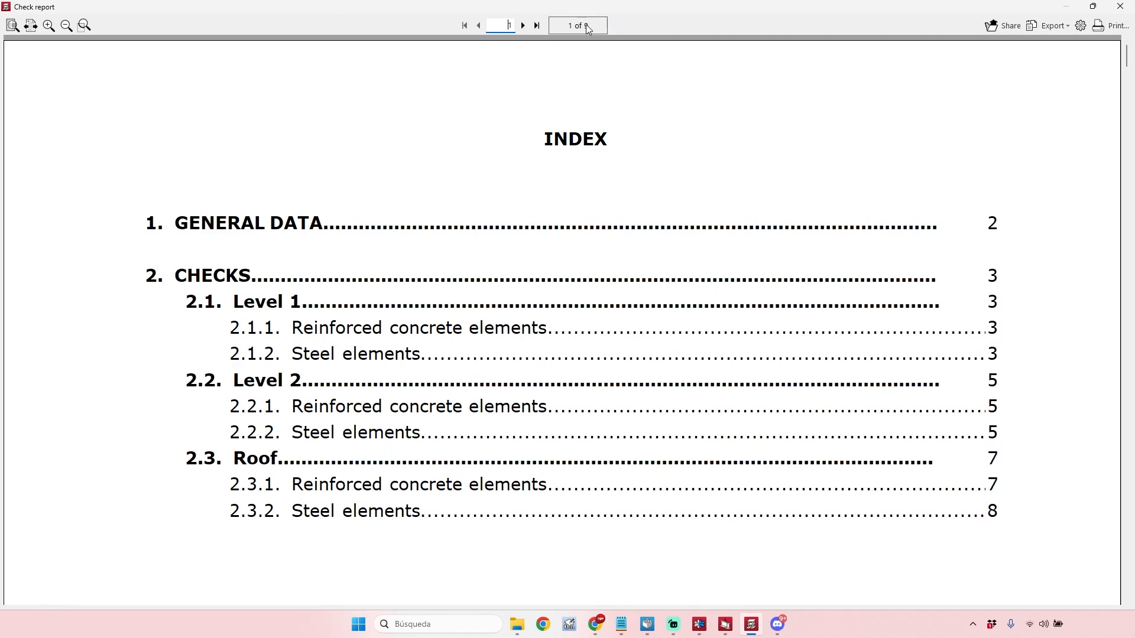
pyautogui.scroll(-2, 1044, 119)
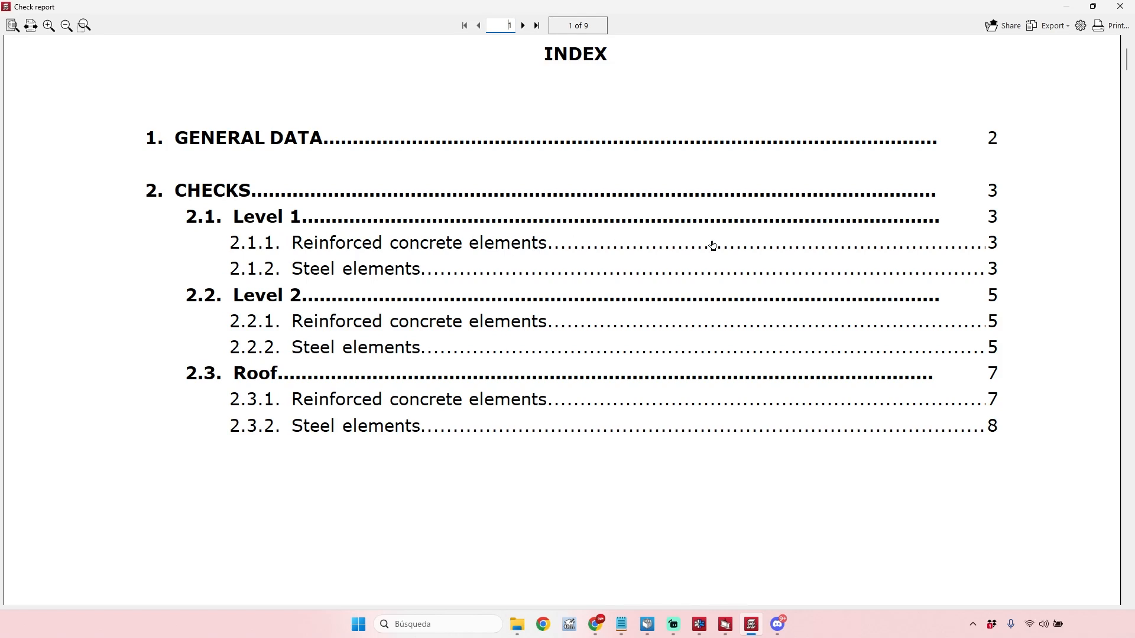
pyautogui.scroll(-10, 1105, 165)
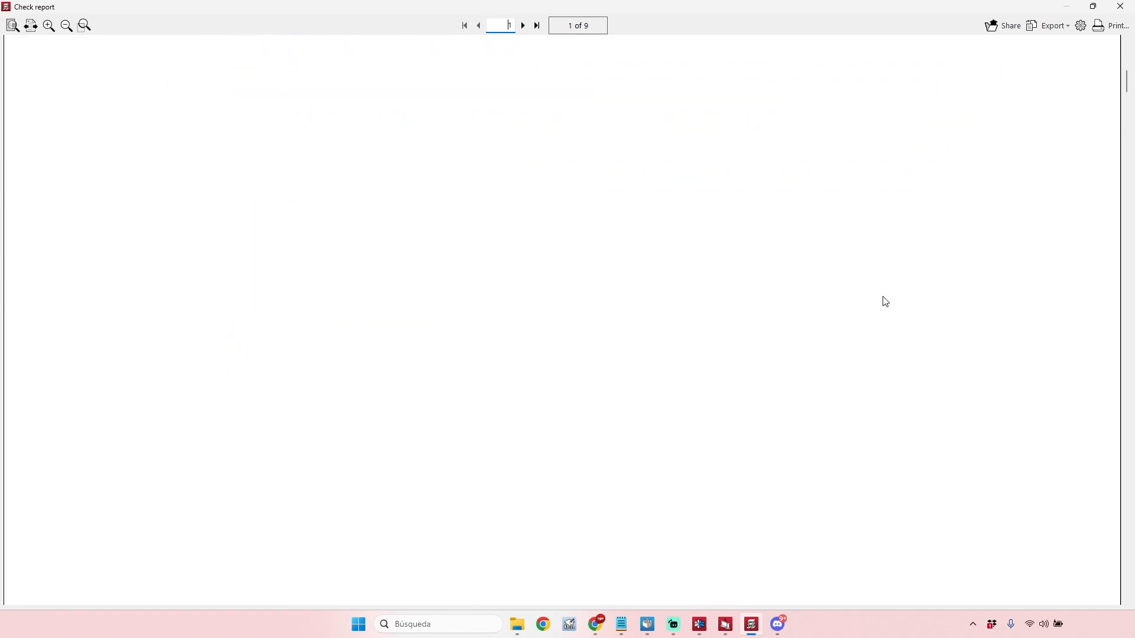
pyautogui.scroll(-8, 889, 307)
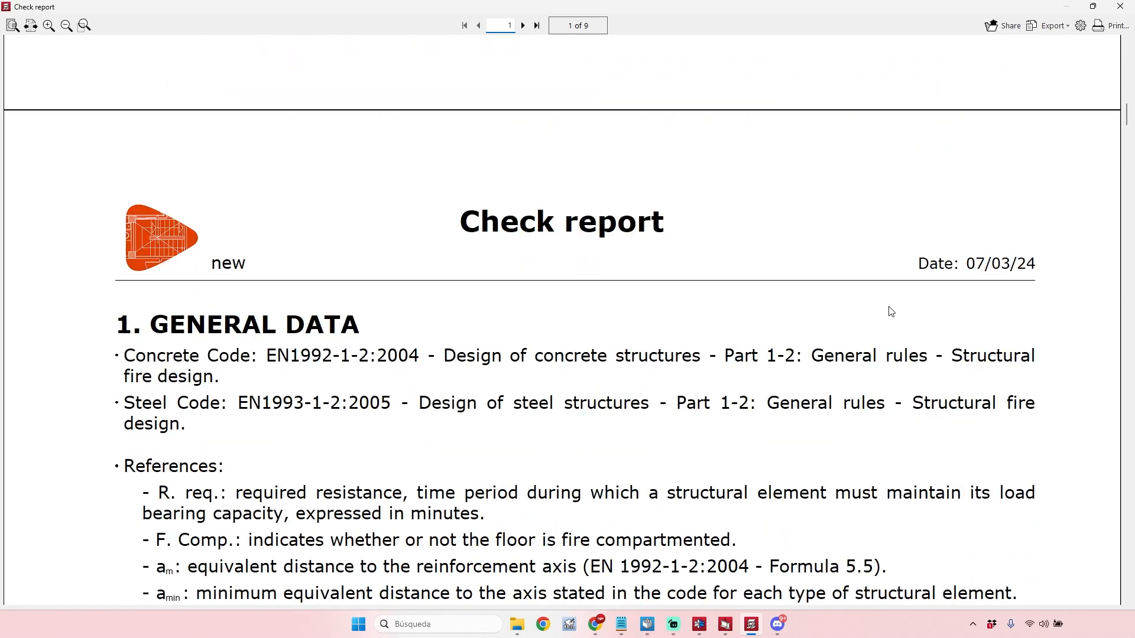
pyautogui.scroll(-3, 891, 312)
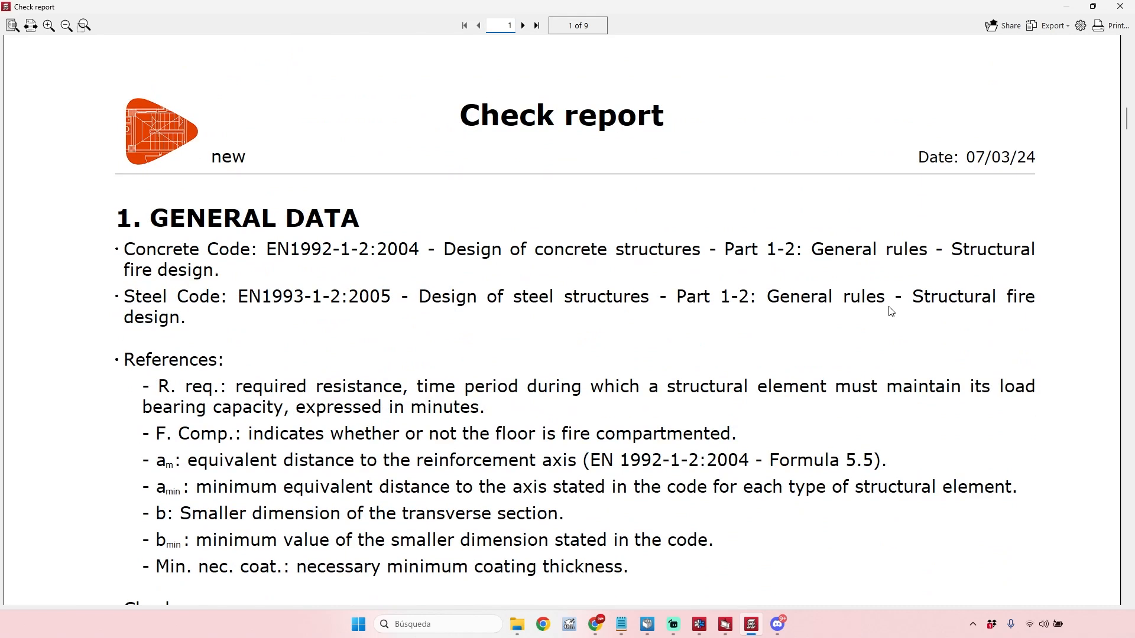
pyautogui.scroll(-2, 587, 285)
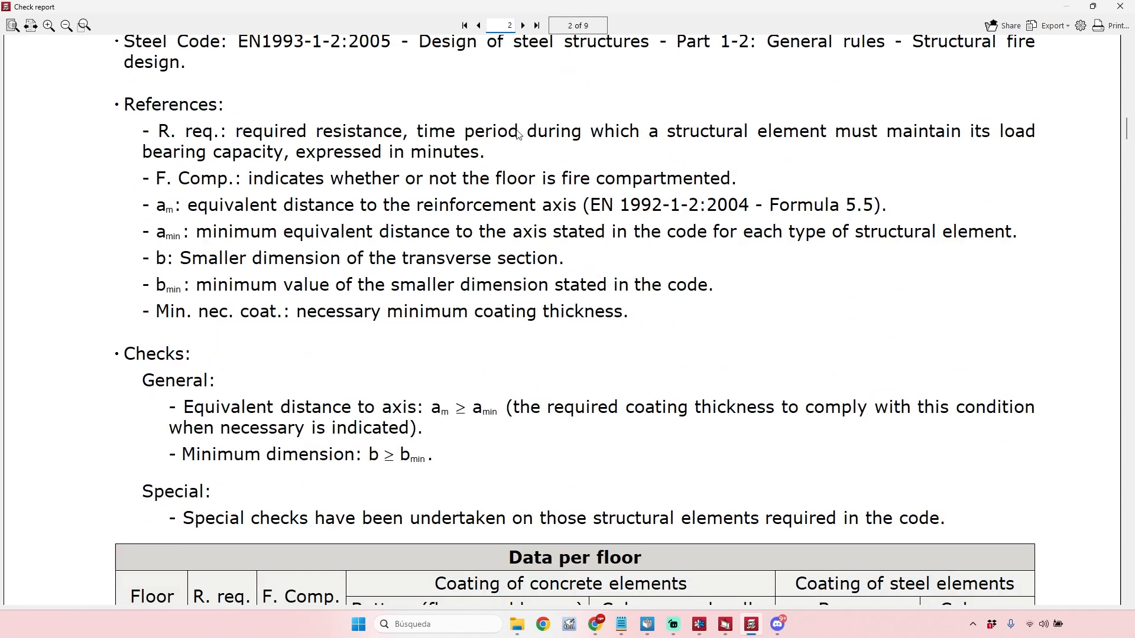
pyautogui.scroll(1, 789, 91)
pyautogui.scroll(-2, 496, 250)
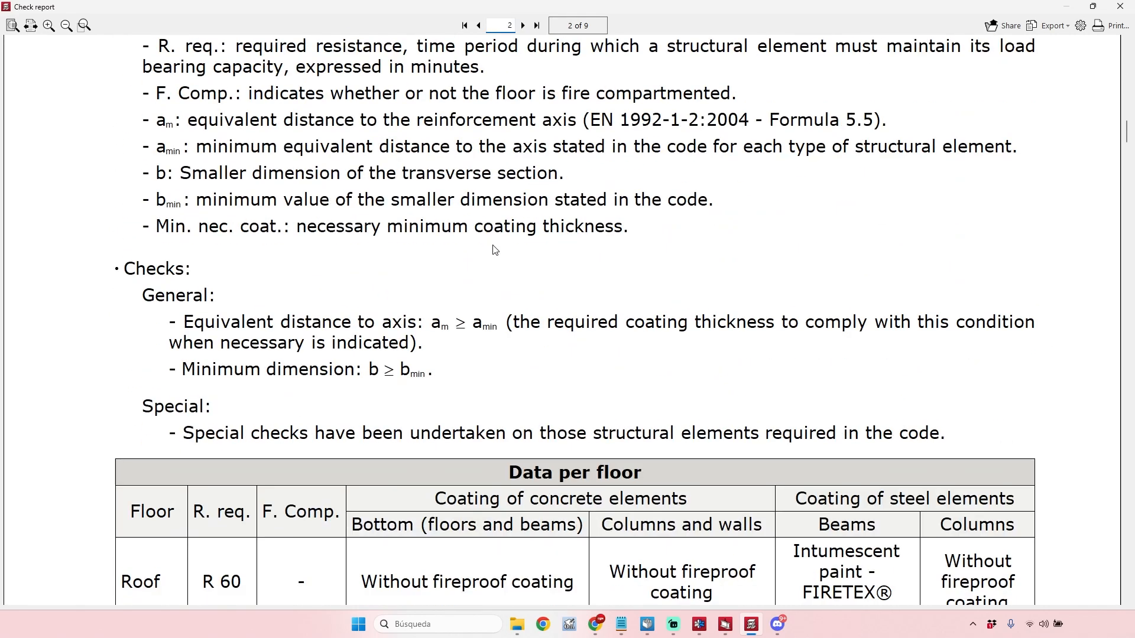
pyautogui.scroll(-4, 495, 250)
pyautogui.scroll(-1, 497, 226)
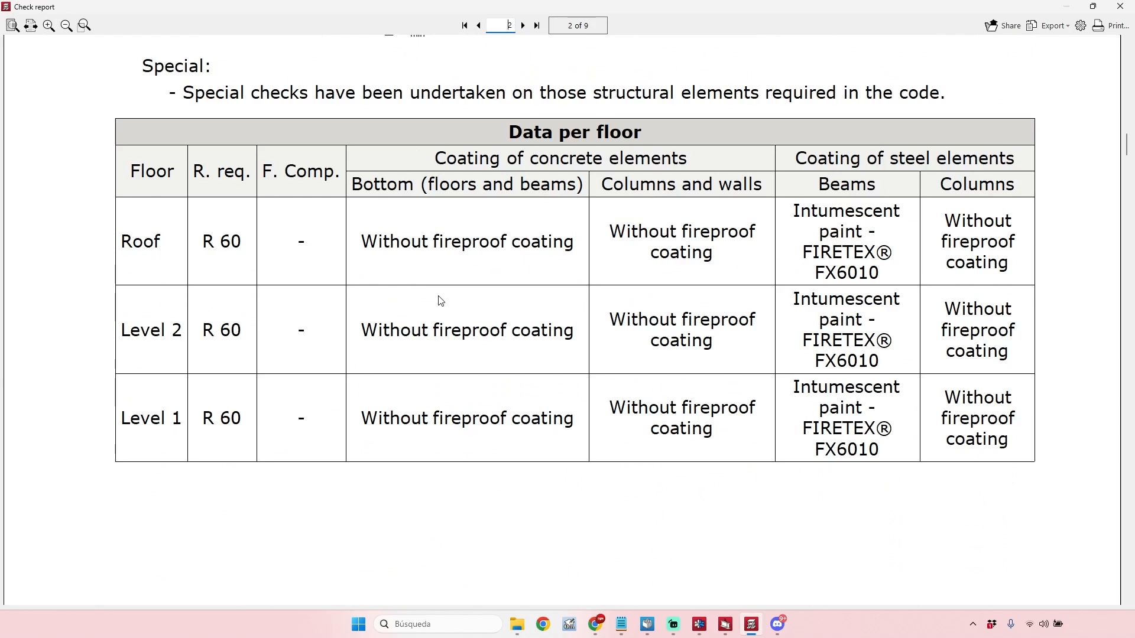
pyautogui.scroll(-12, 598, 306)
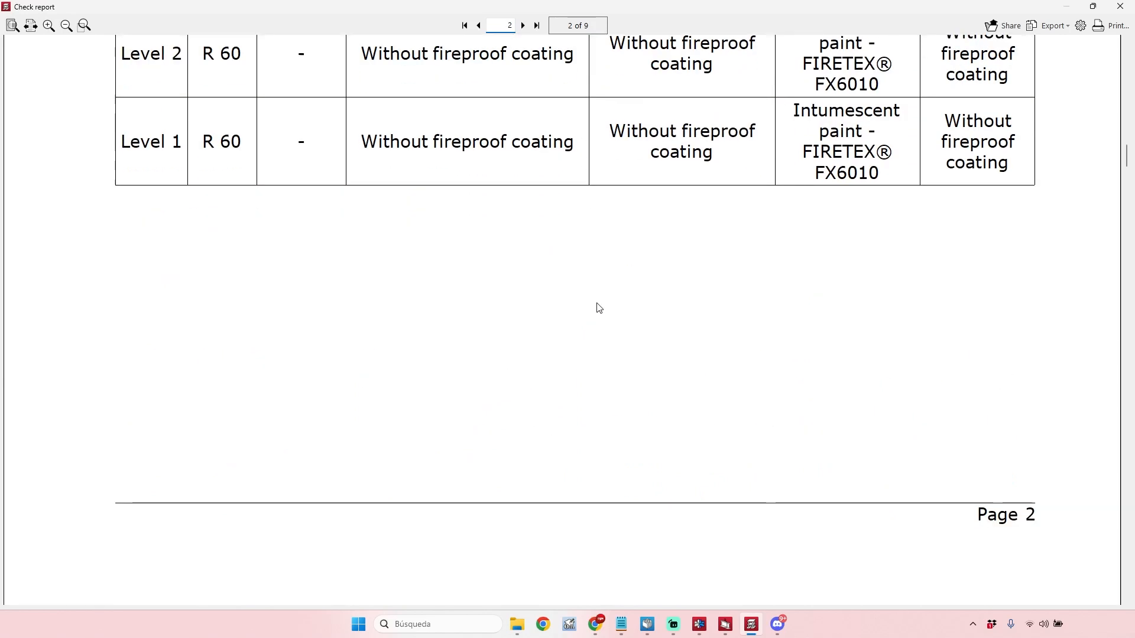
# Examine the Level 1 flat slab checks and the Level 1 steel column checks, including their notes.
pyautogui.scroll(-3, 642, 183)
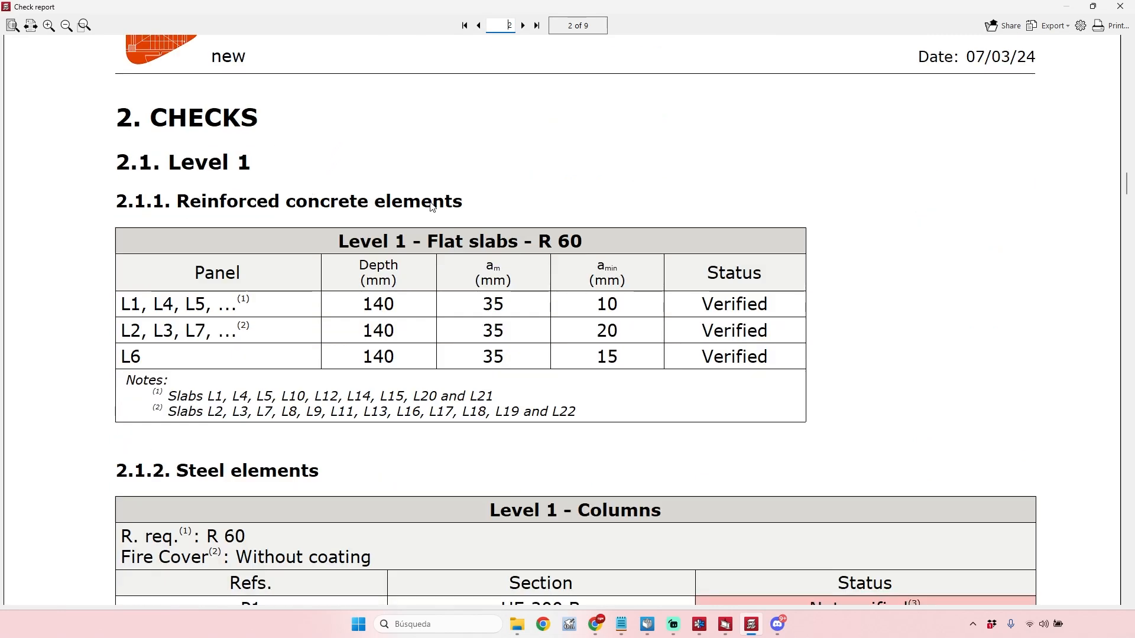
pyautogui.scroll(-1, 436, 205)
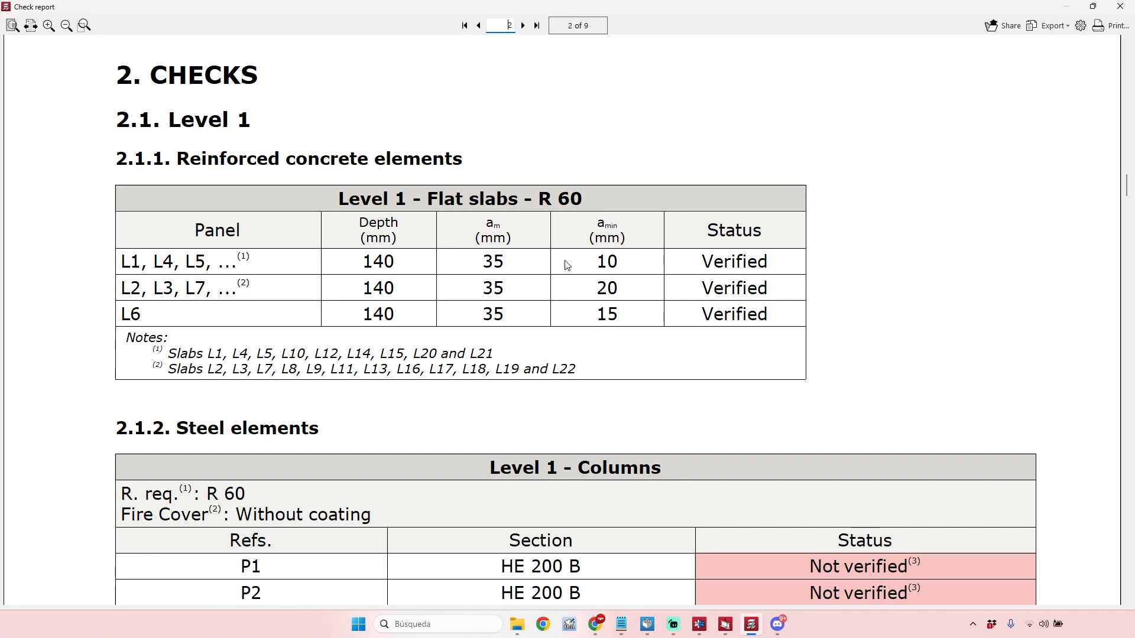
pyautogui.scroll(-5, 565, 200)
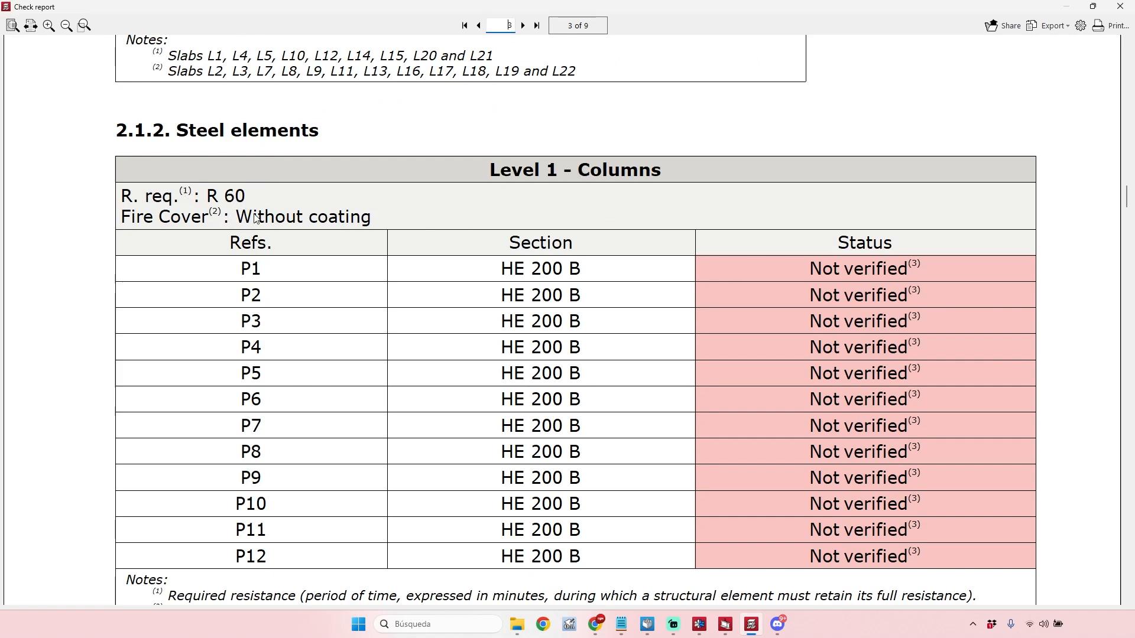
pyautogui.scroll(-1, 245, 189)
pyautogui.scroll(-2, 769, 263)
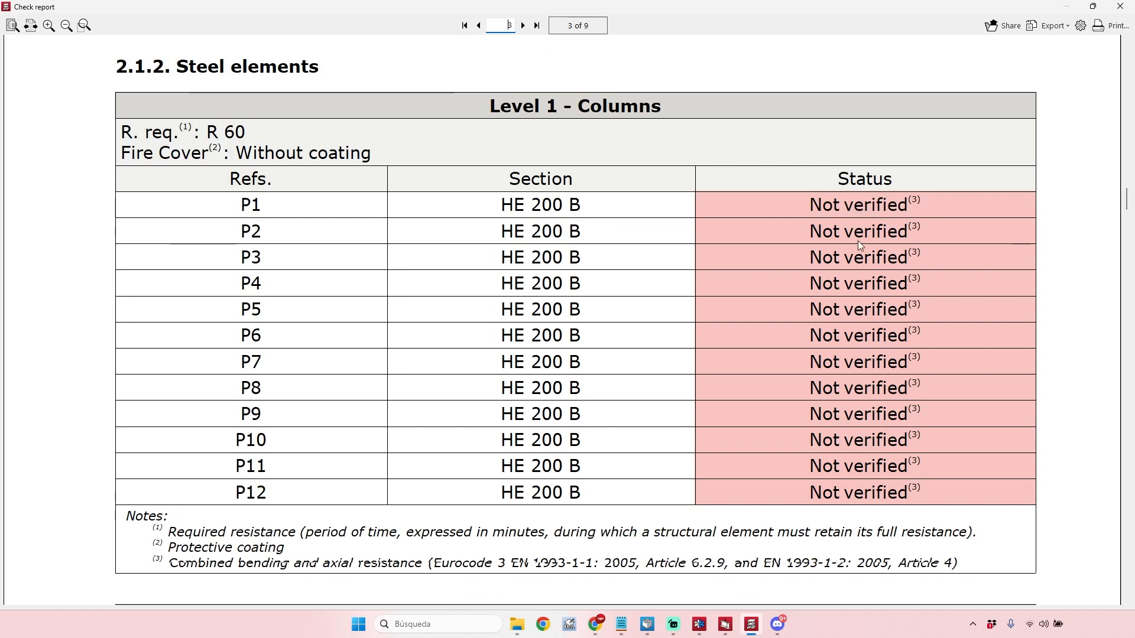
pyautogui.scroll(-10, 854, 264)
pyautogui.scroll(-3, 690, 296)
pyautogui.scroll(10, 682, 217)
pyautogui.scroll(2, 682, 217)
# Examine the Level 1 beam checks for each frame, including critical temperature, shape factor, minimum intumescent paint thickness and status.
pyautogui.scroll(-8, 482, 281)
pyautogui.scroll(-2, 482, 282)
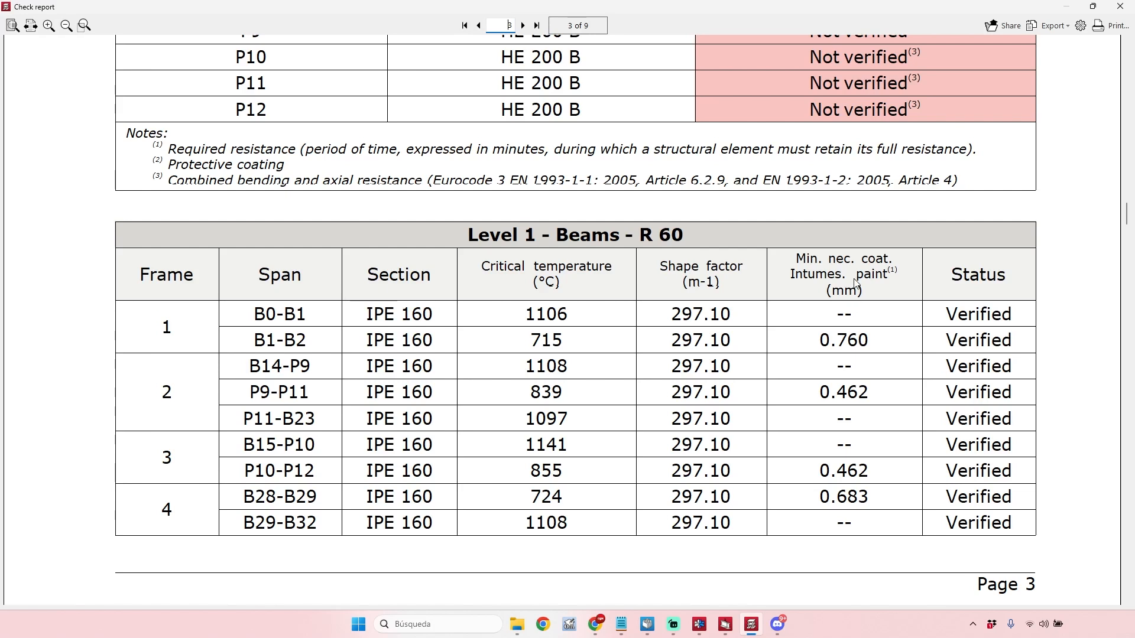
pyautogui.scroll(-1, 910, 304)
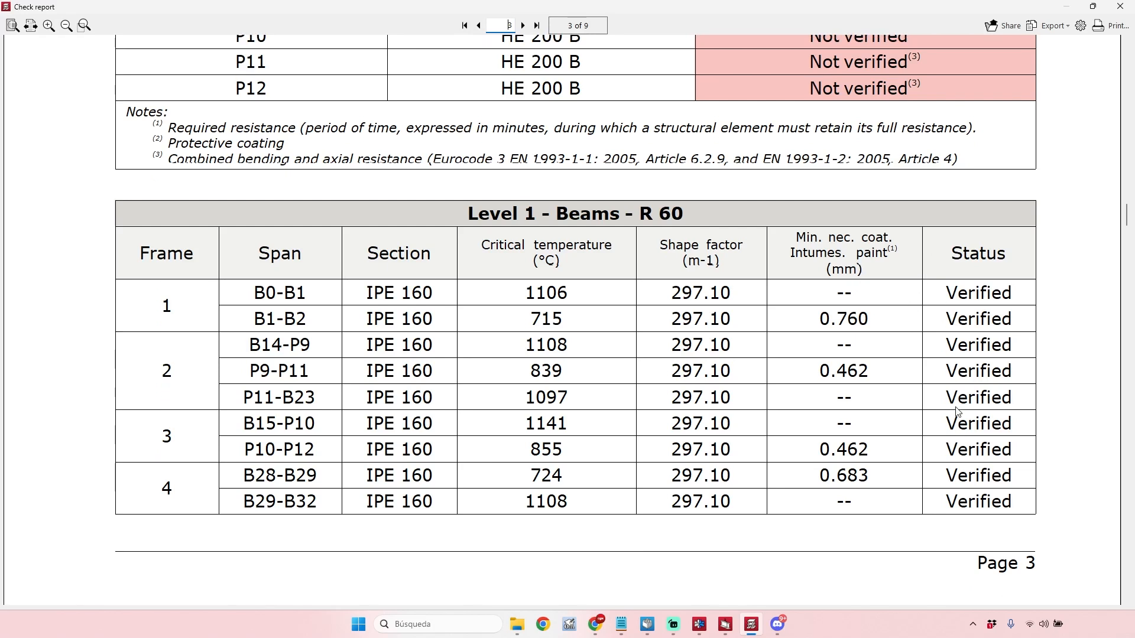
pyautogui.scroll(-3, 971, 385)
pyautogui.scroll(7, 969, 390)
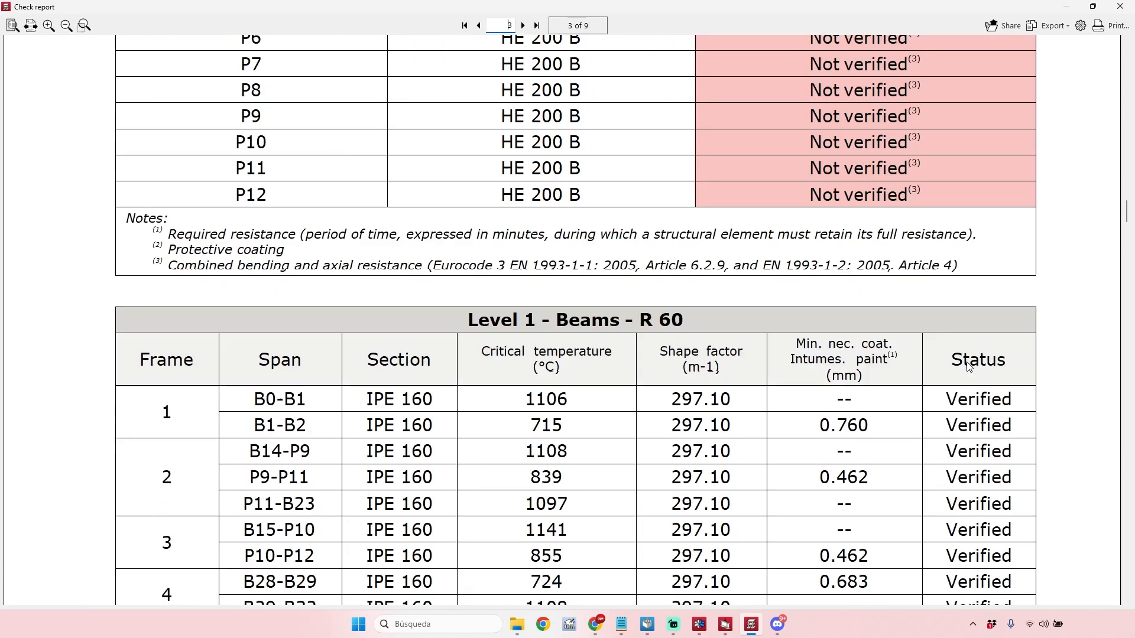
pyautogui.scroll(-6, 974, 347)
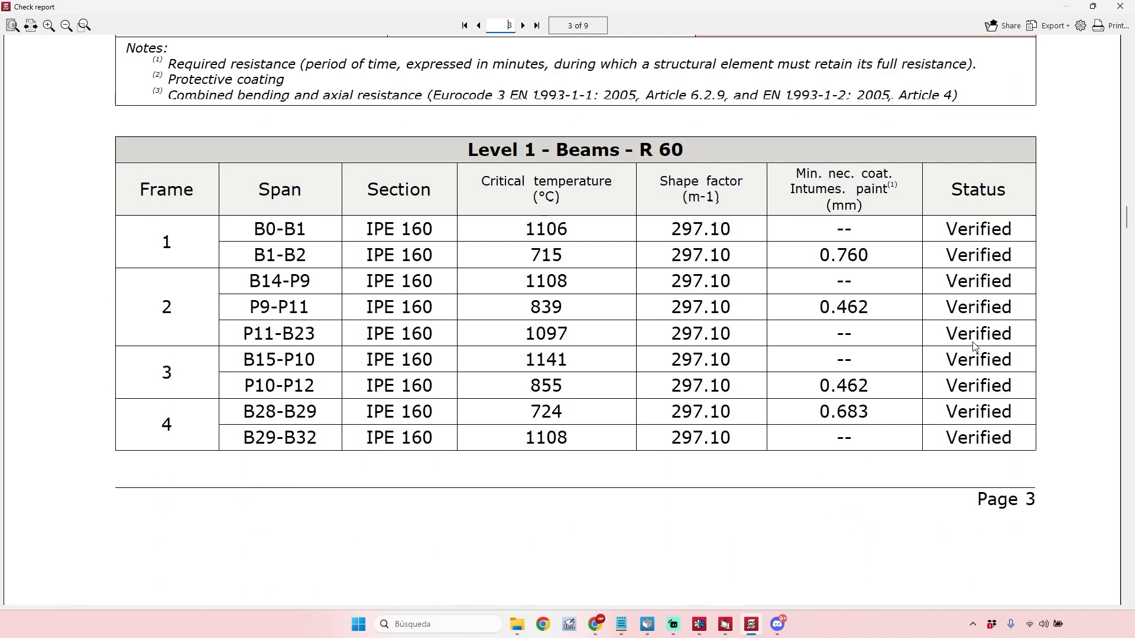
pyautogui.scroll(4, 552, 293)
pyautogui.scroll(-3, 556, 299)
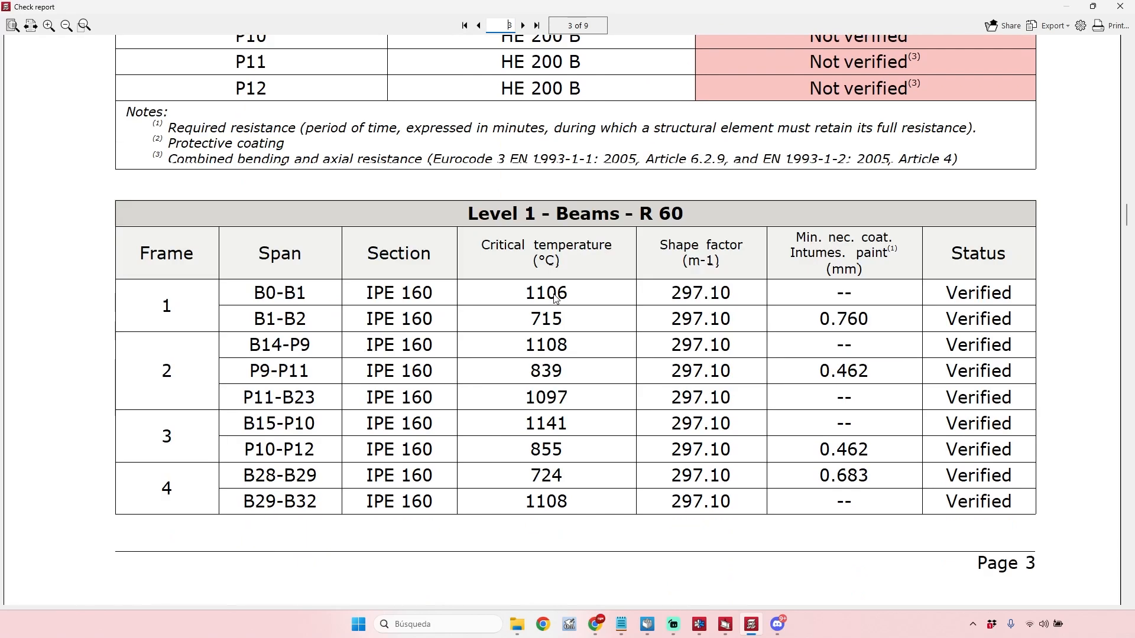
pyautogui.scroll(-3, 556, 298)
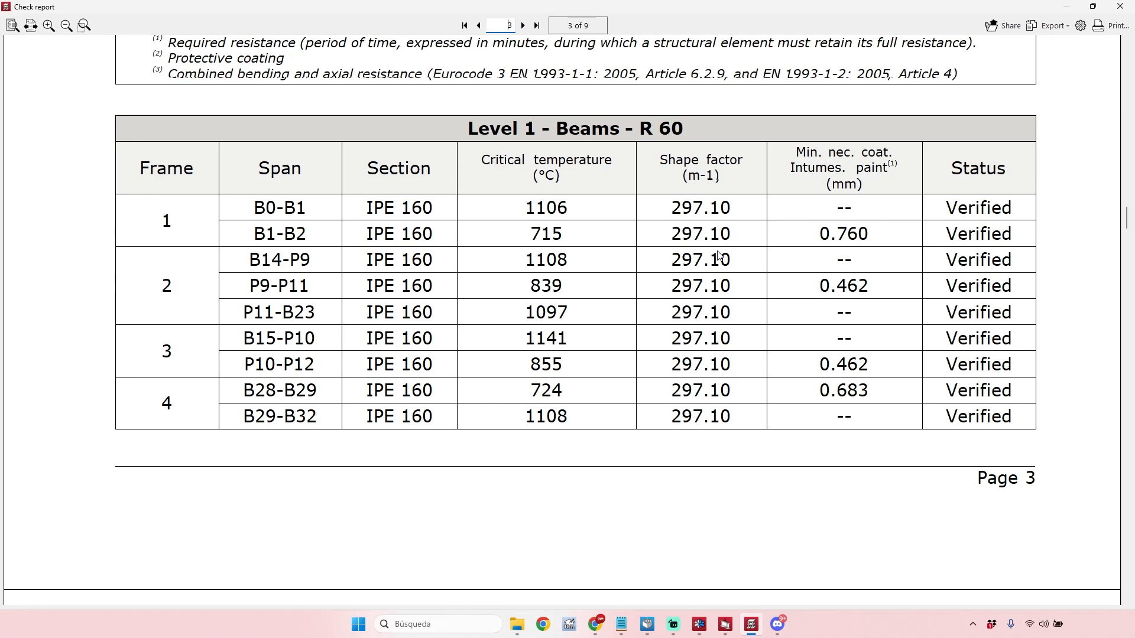
pyautogui.scroll(-12, 719, 255)
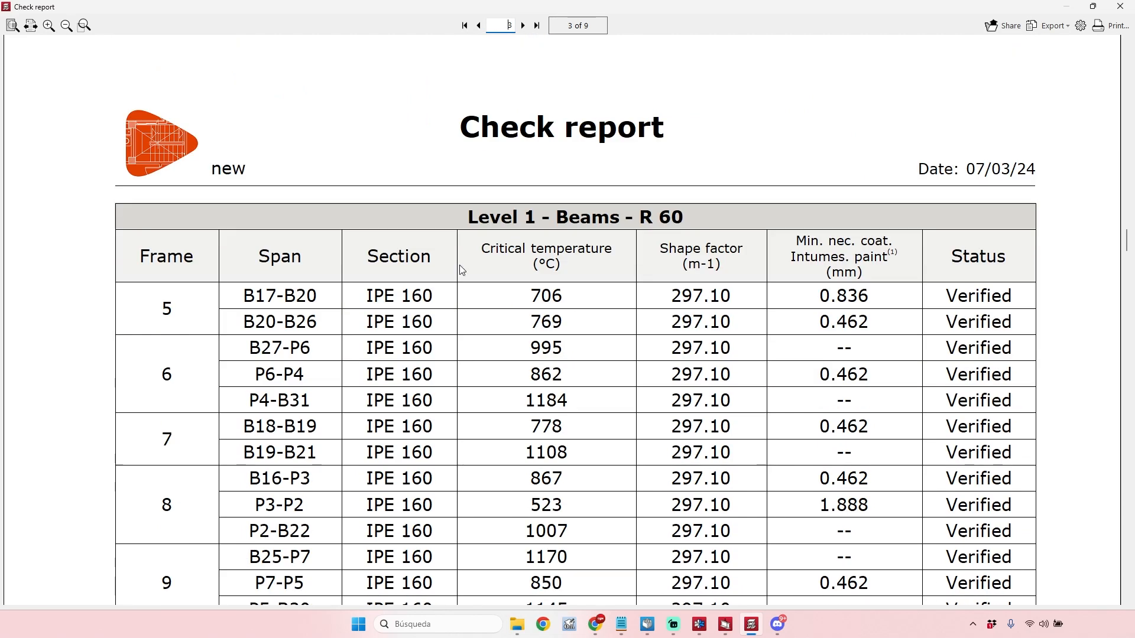
pyautogui.scroll(-6, 495, 222)
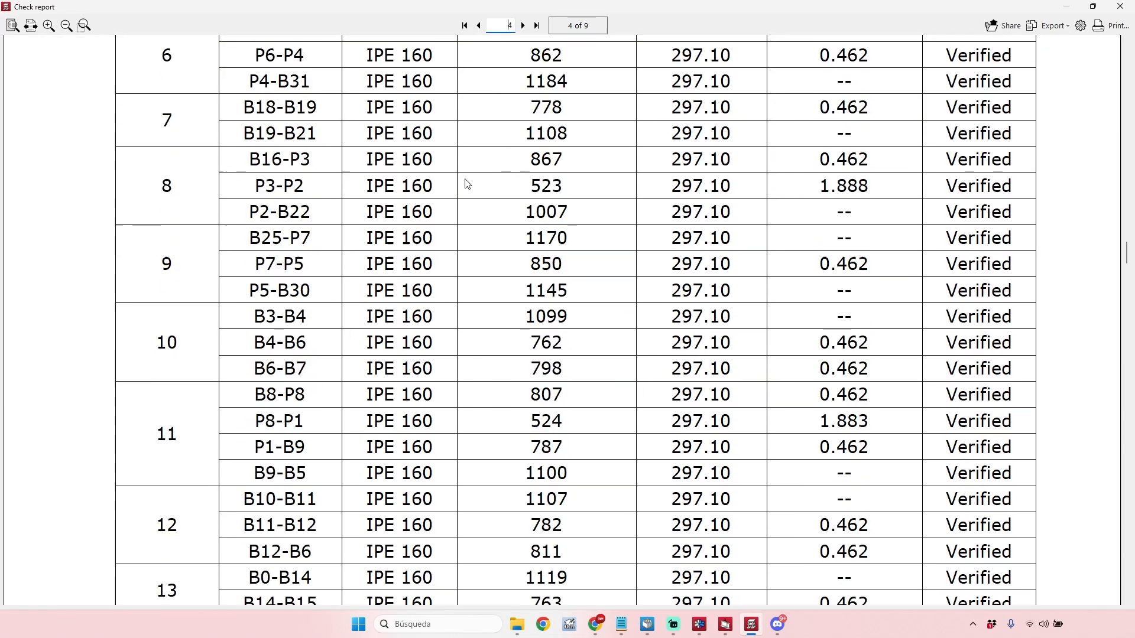
pyautogui.scroll(-15, 561, 258)
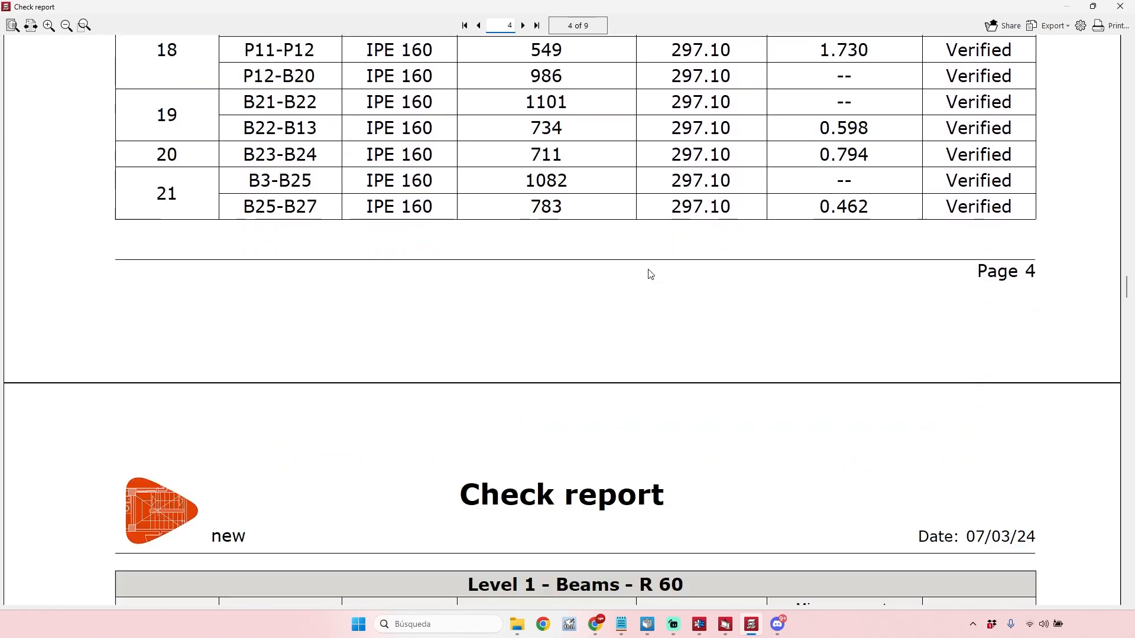
# Examine the Level 2 slab checks and the Roof steel column checks, and close the report and the report selection.
pyautogui.scroll(-7, 595, 272)
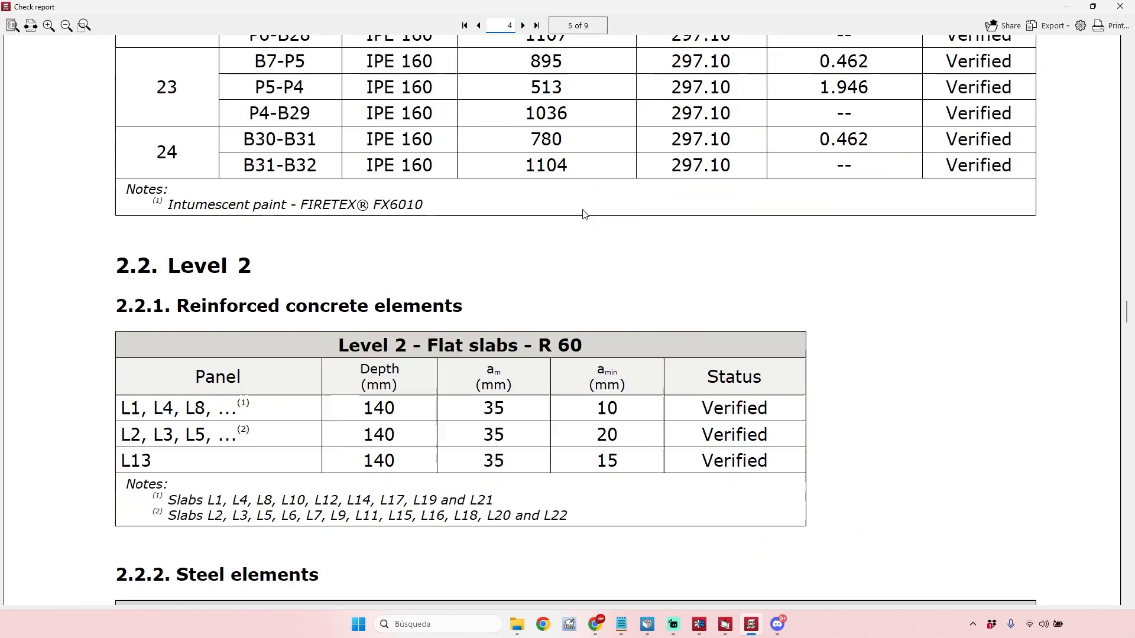
pyautogui.scroll(-6, 471, 239)
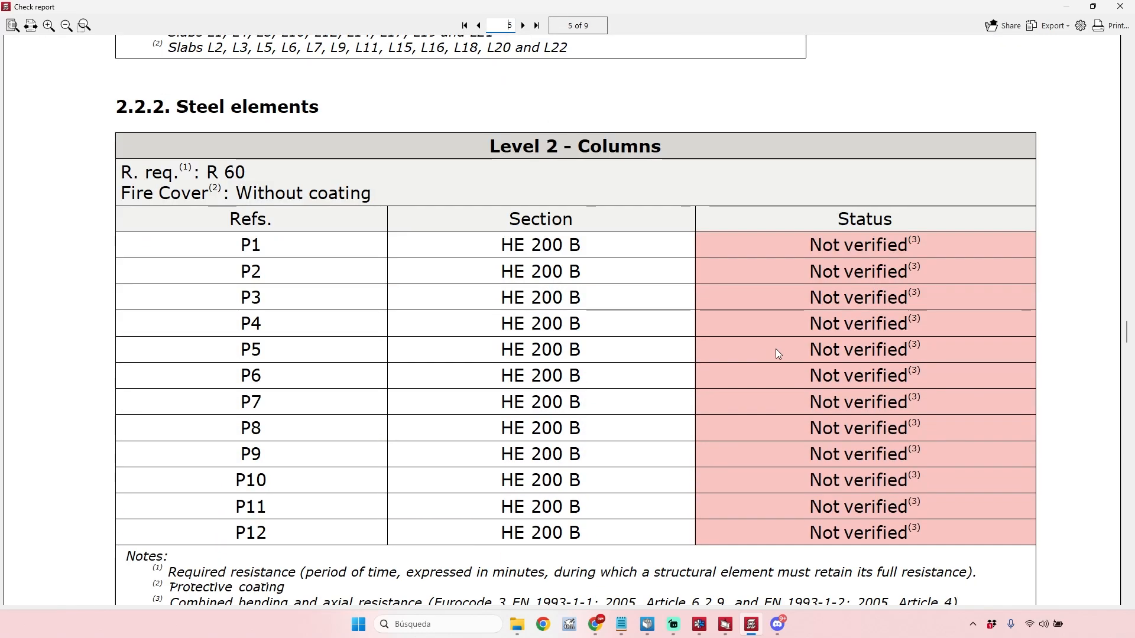
pyautogui.scroll(-6, 995, 319)
pyautogui.moveTo(1127, 353); pyautogui.dragTo(1127, 495)
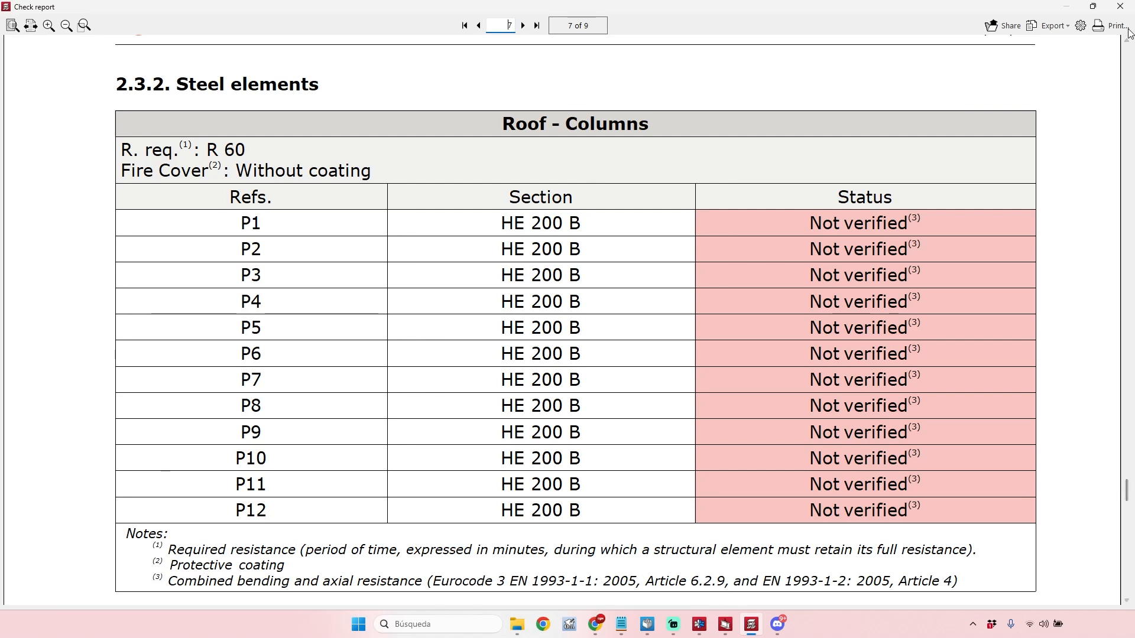
pyautogui.click(1120, 6)
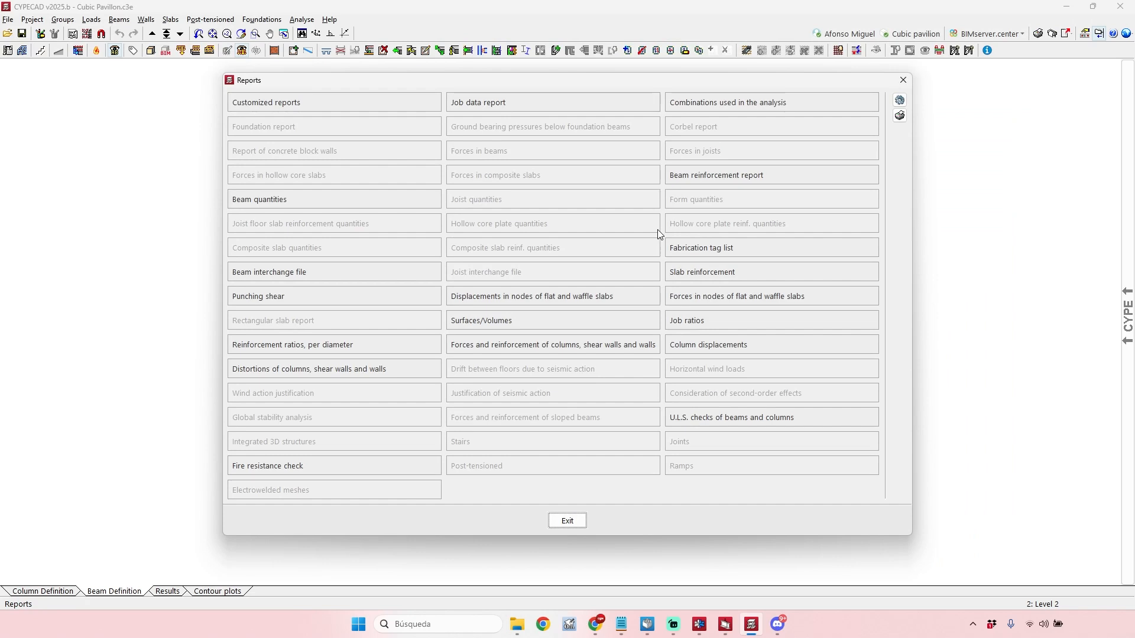
pyautogui.click(902, 80)
# Open the Eurocode fire resistance settings from the project's general data, review the Roof's required resistance options and close the settings without changes.
pyautogui.click(32, 20)
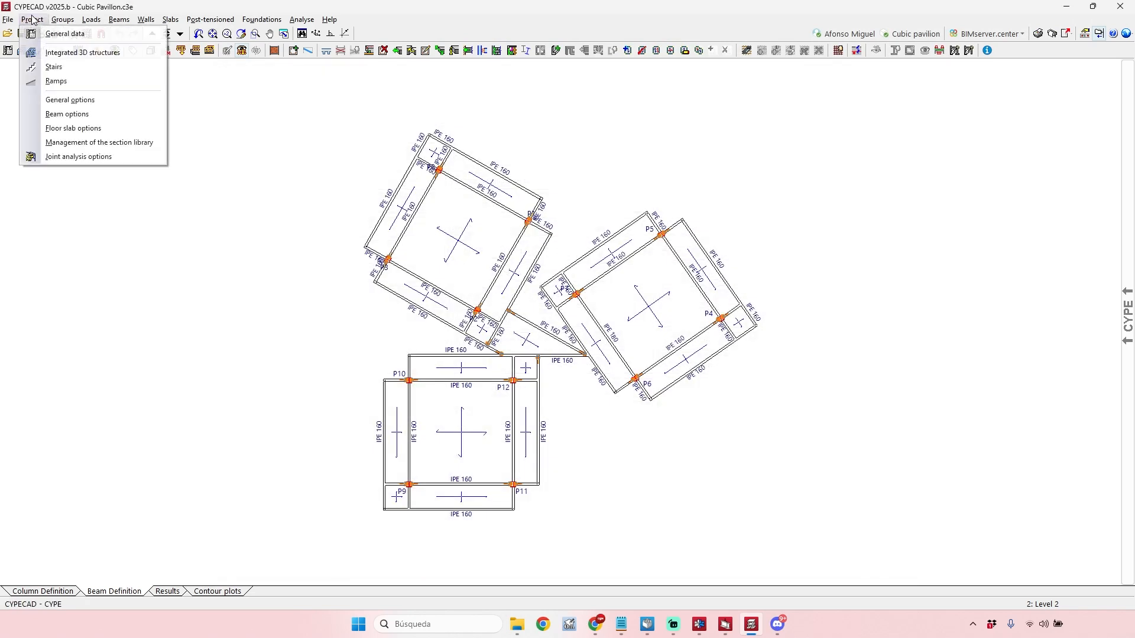
pyautogui.click(62, 33)
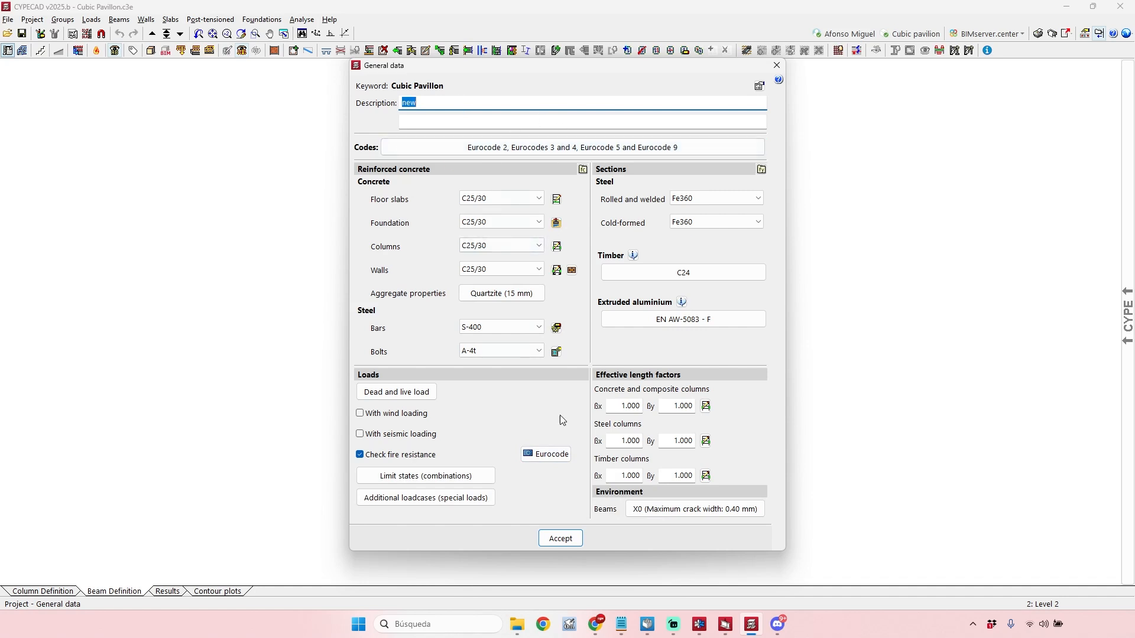
pyautogui.click(545, 454)
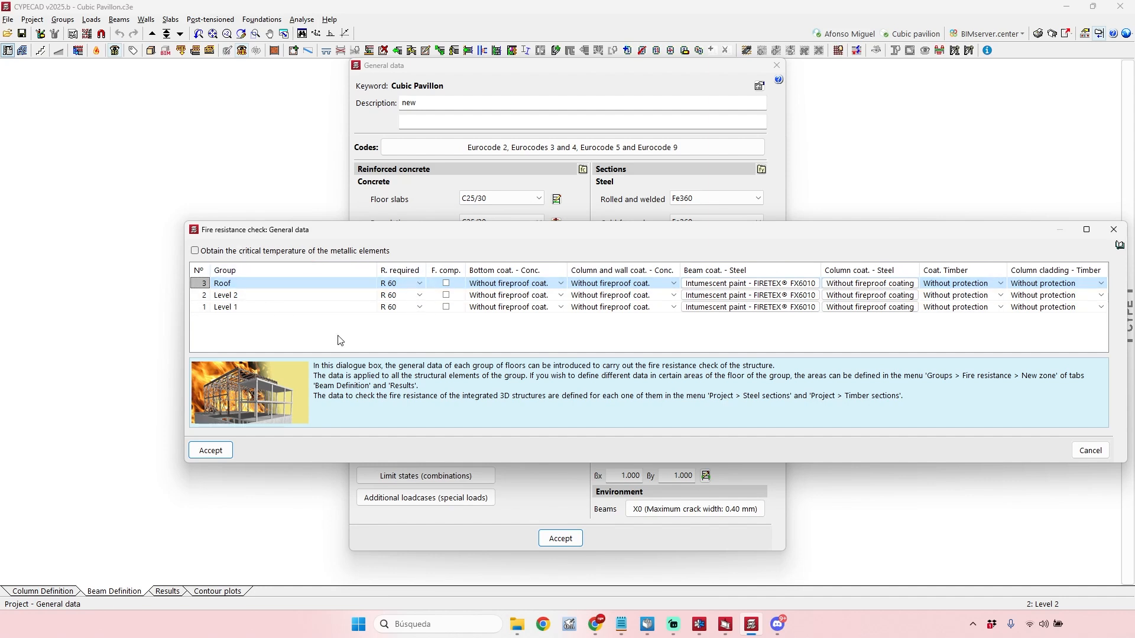
pyautogui.click(419, 283)
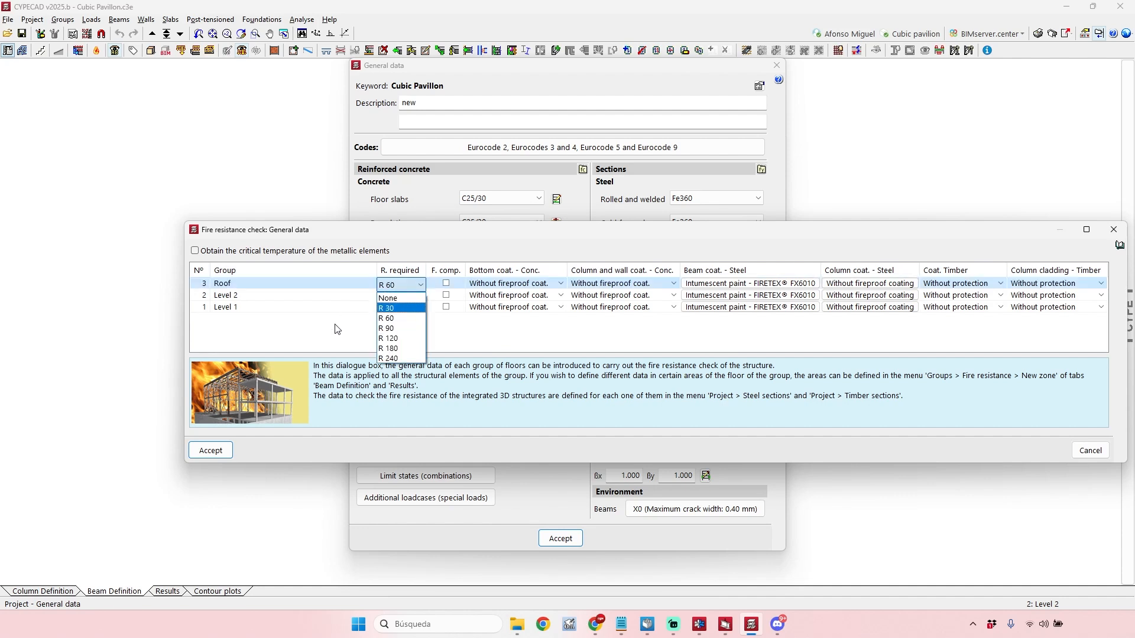
pyautogui.click(337, 329)
pyautogui.click(419, 285)
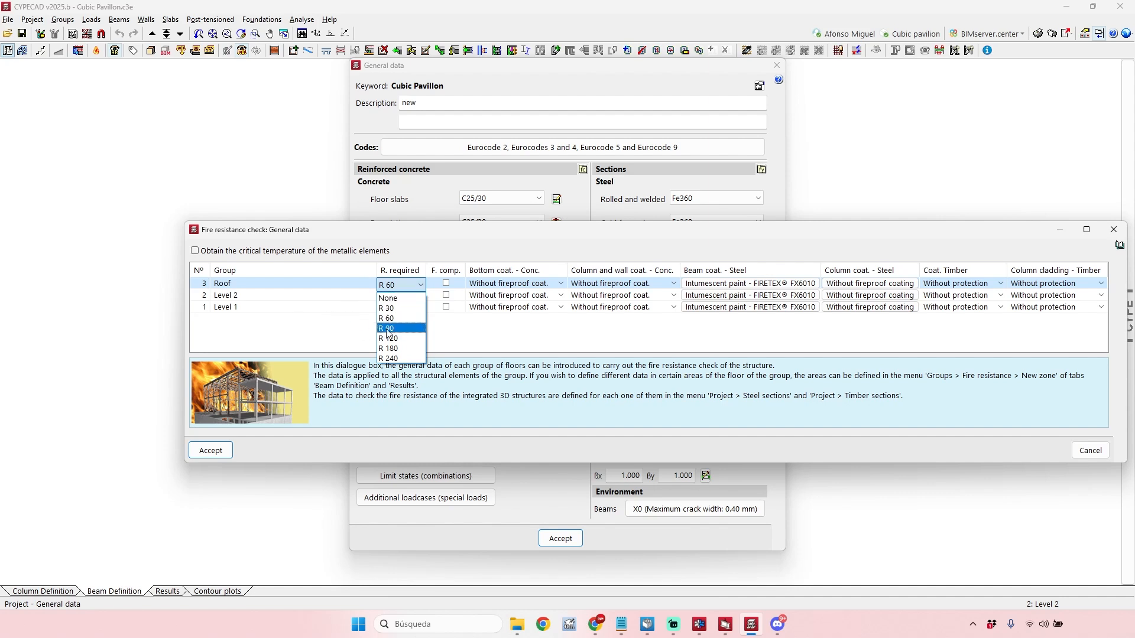
pyautogui.click(319, 326)
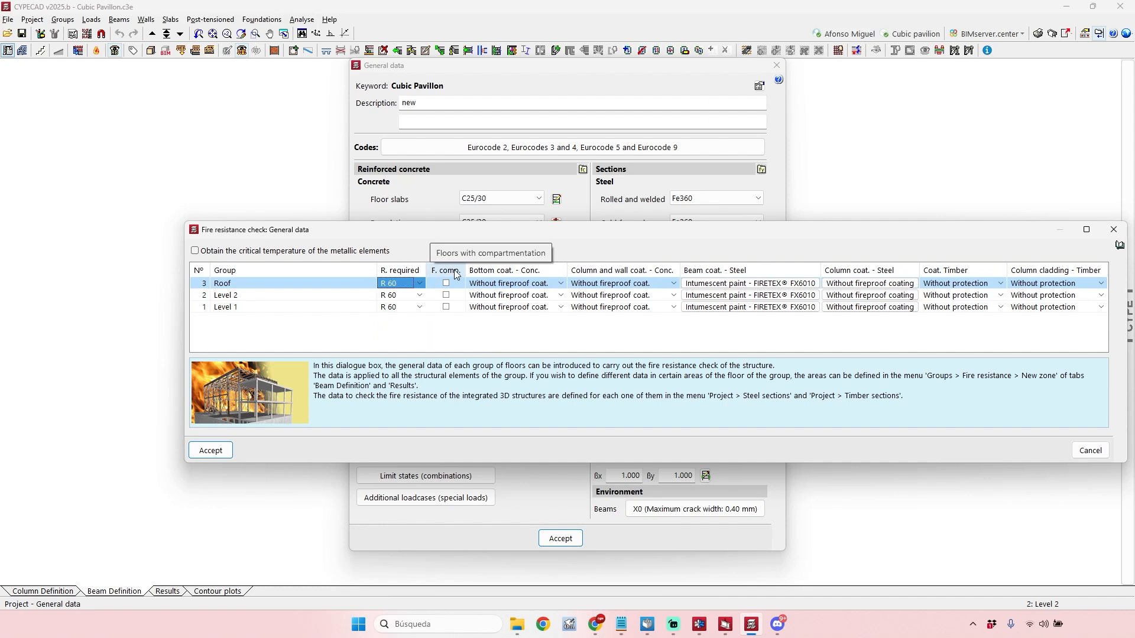
pyautogui.click(1114, 230)
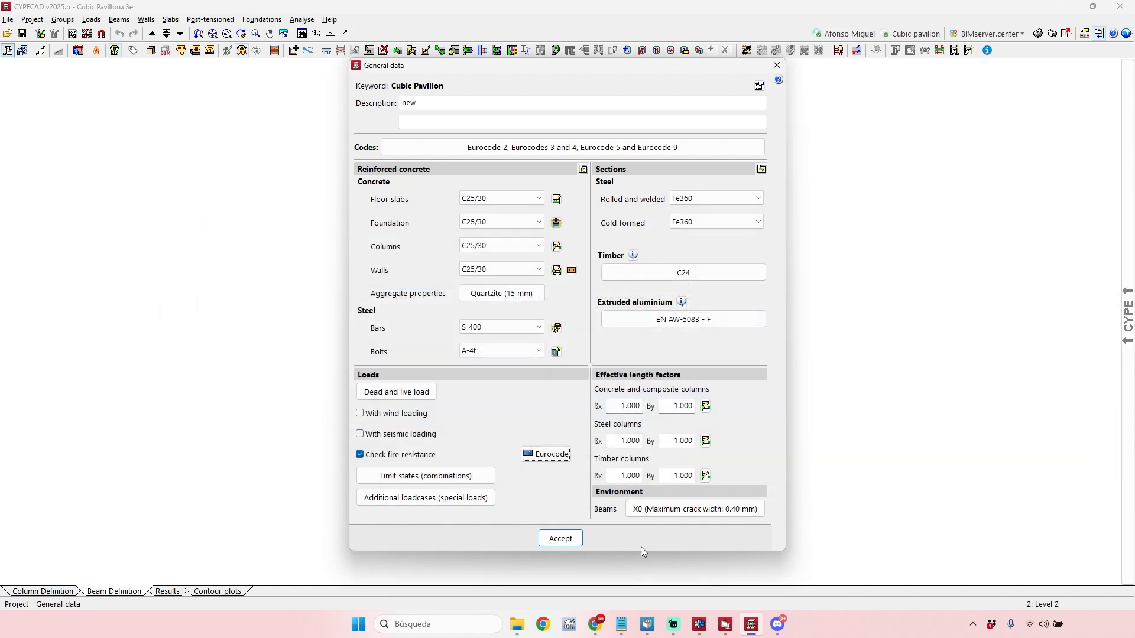
pyautogui.moveTo(603, 622)
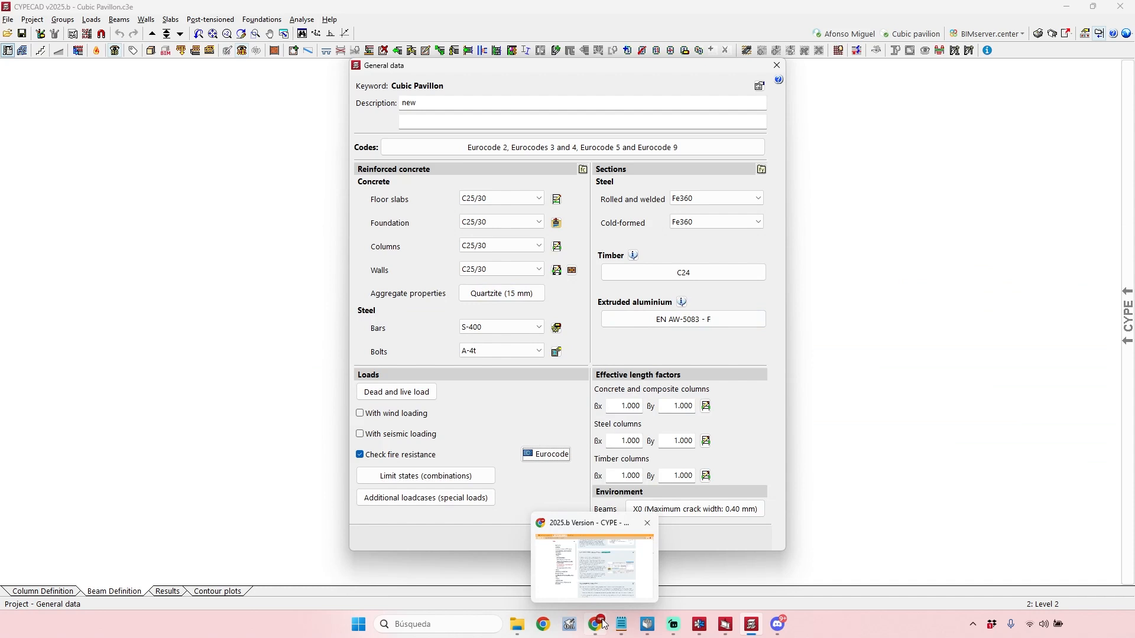
# Switch to Chrome's 2025.b Version page and read CYPECAD's "Other improvements and corrections" list.
pyautogui.moveTo(594, 557)
pyautogui.click(598, 626)
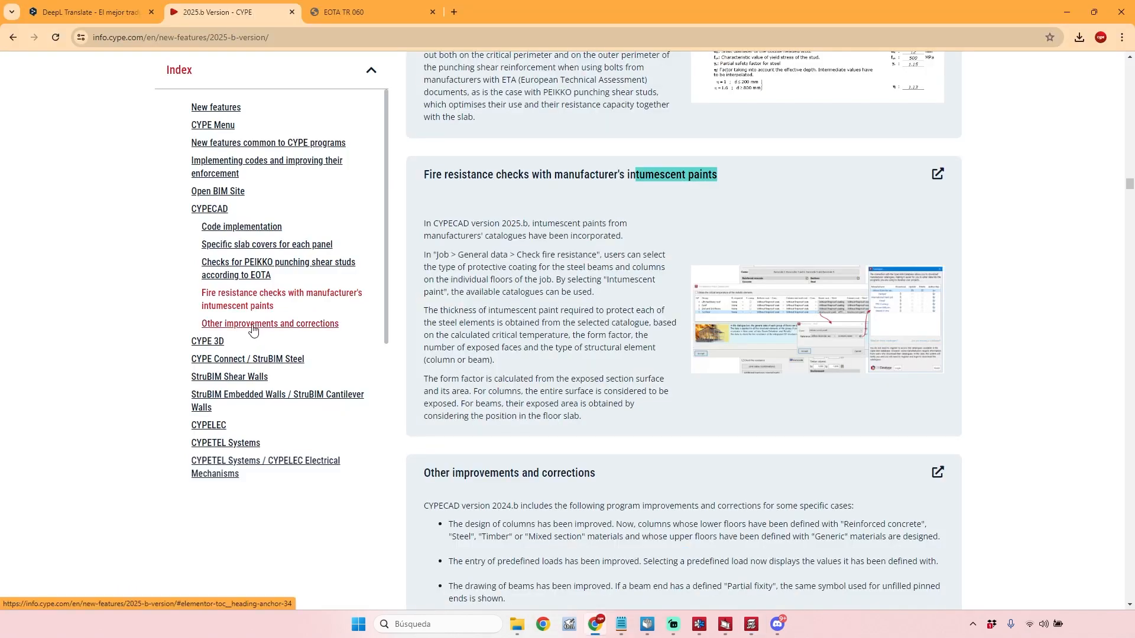
pyautogui.click(253, 325)
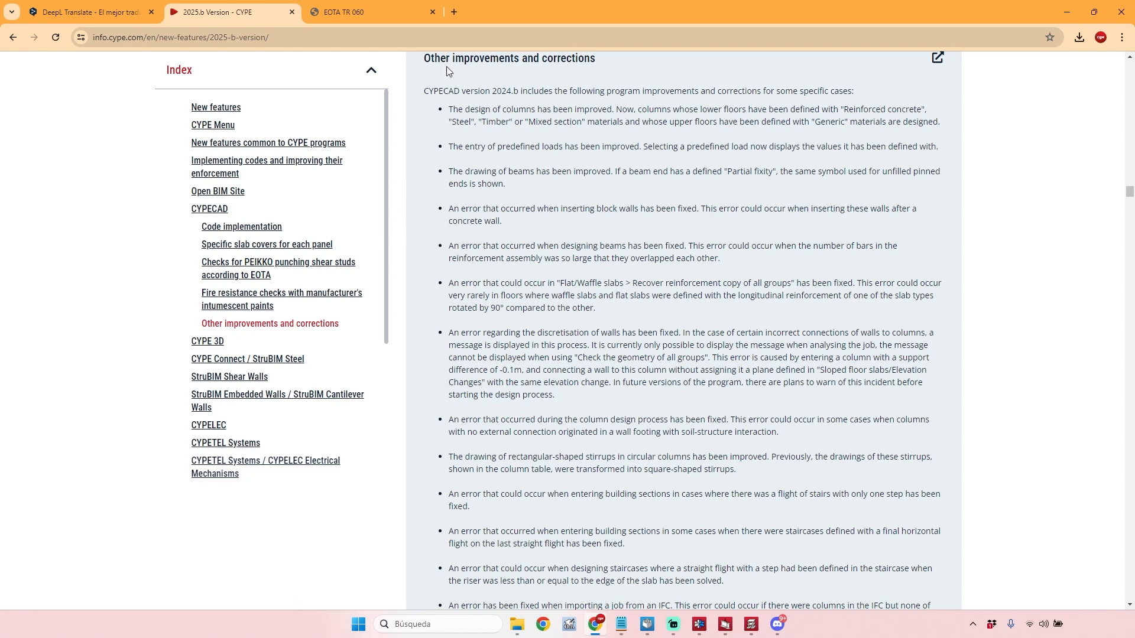
pyautogui.scroll(-9, 605, 212)
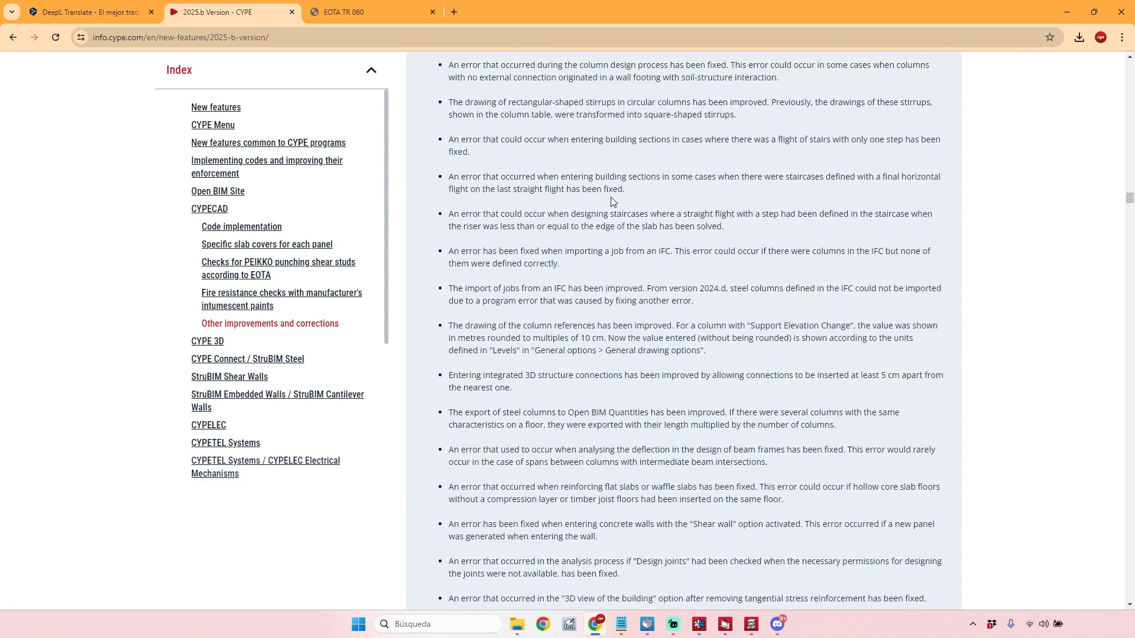
pyautogui.scroll(-11, 608, 199)
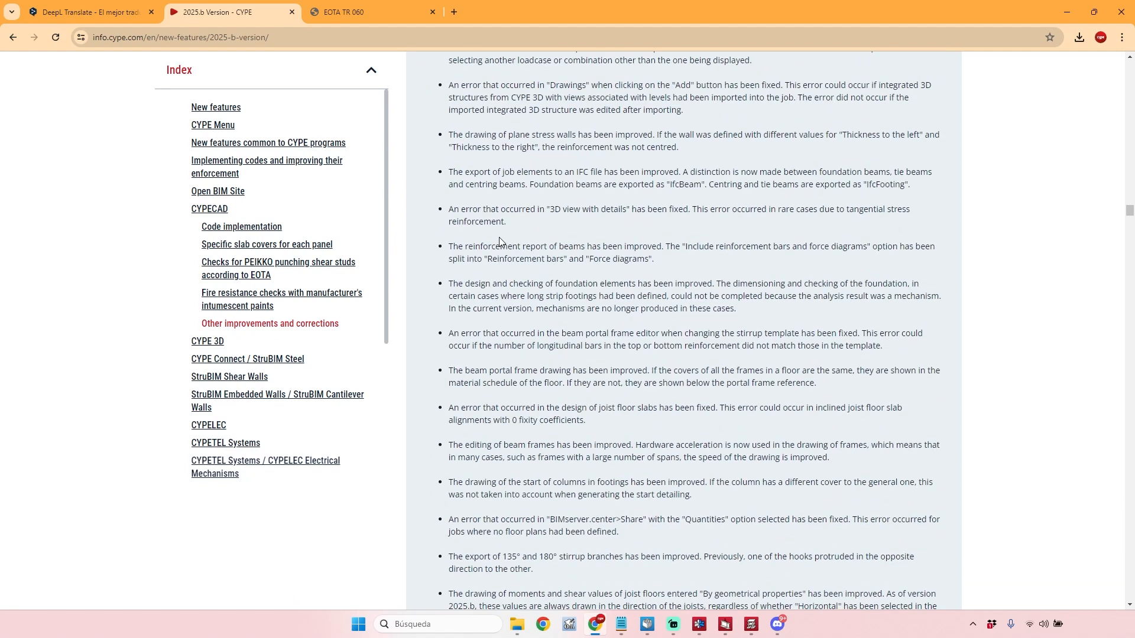
pyautogui.scroll(-4, 505, 259)
pyautogui.scroll(9, 498, 293)
pyautogui.scroll(9, 497, 293)
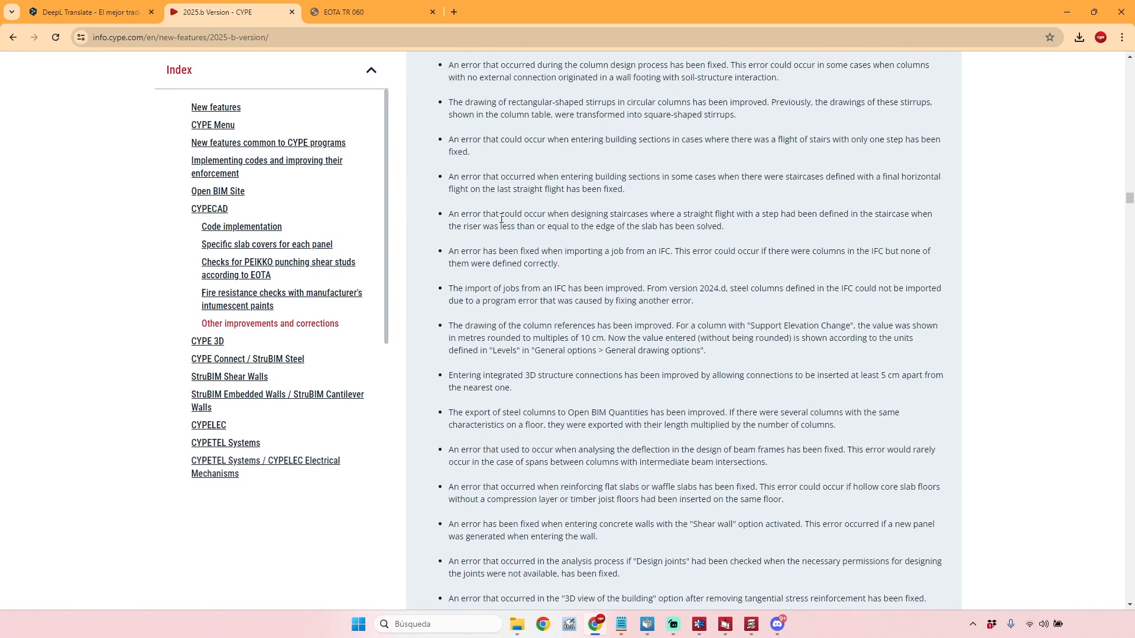
pyautogui.scroll(8, 501, 218)
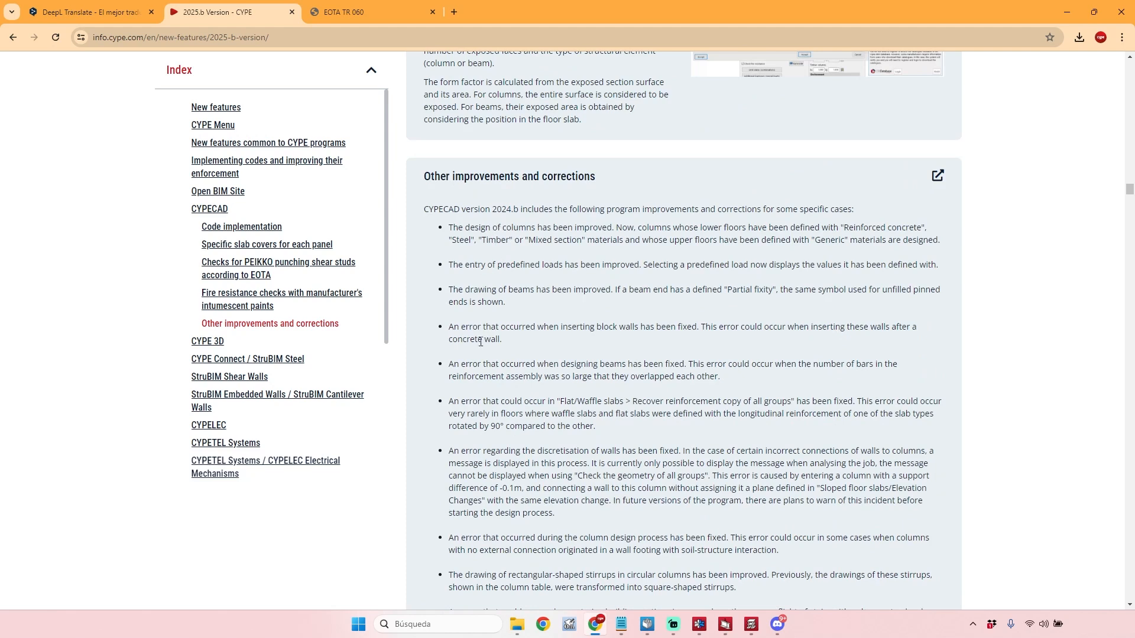
pyautogui.scroll(-5, 482, 353)
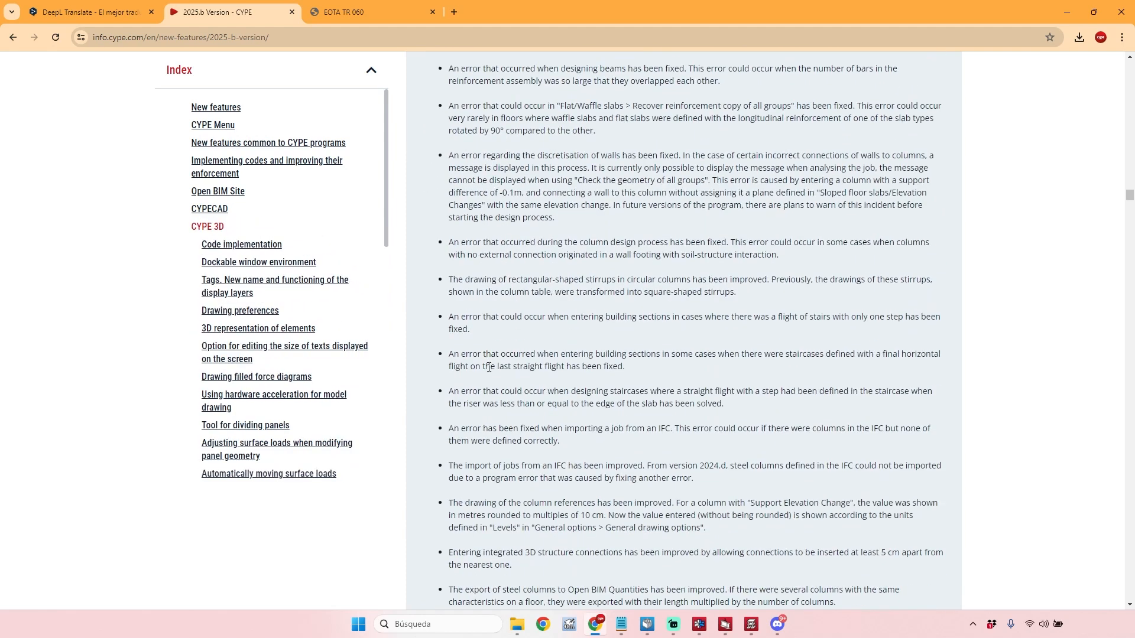
pyautogui.scroll(-1, 532, 331)
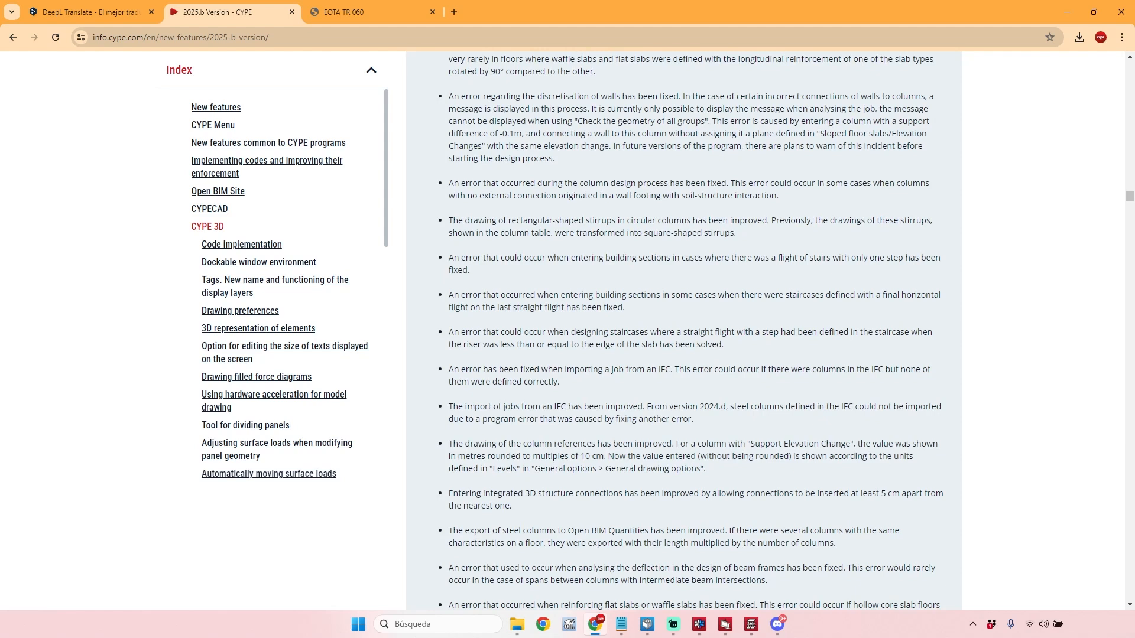
pyautogui.scroll(-2, 563, 306)
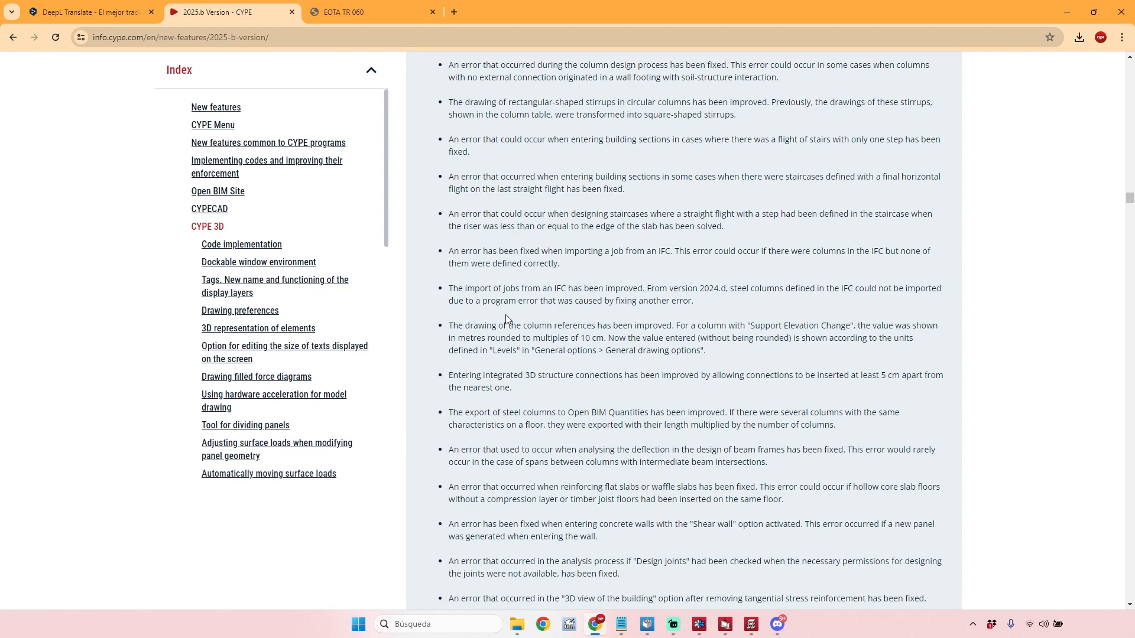
# Open the standalone page of the "Other improvements and corrections" section in a new browser tab, keeping the 2025.b page in view.
pyautogui.scroll(7, 505, 315)
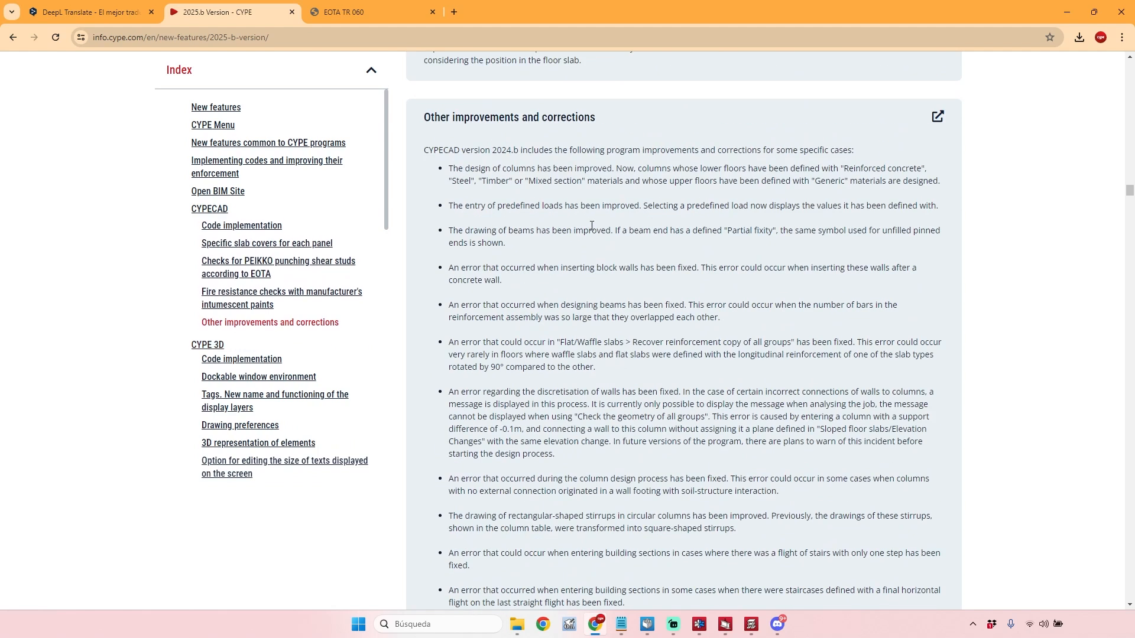
pyautogui.rightClick(937, 117)
pyautogui.click(947, 128)
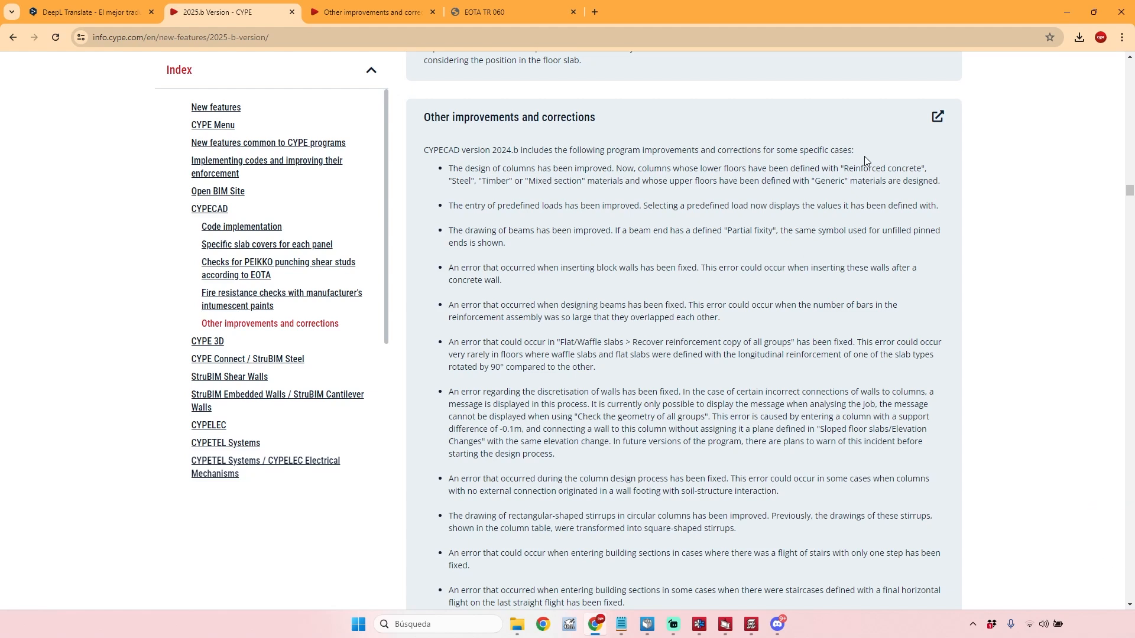
# Skim the CYPECAD corrections list again, look back over the fire resistance and PEIKKO punching shear sections, and return to the page's beginning.
pyautogui.scroll(-2, 842, 180)
pyautogui.scroll(3, 913, 162)
pyautogui.scroll(-1, 828, 173)
pyautogui.scroll(-15, 693, 191)
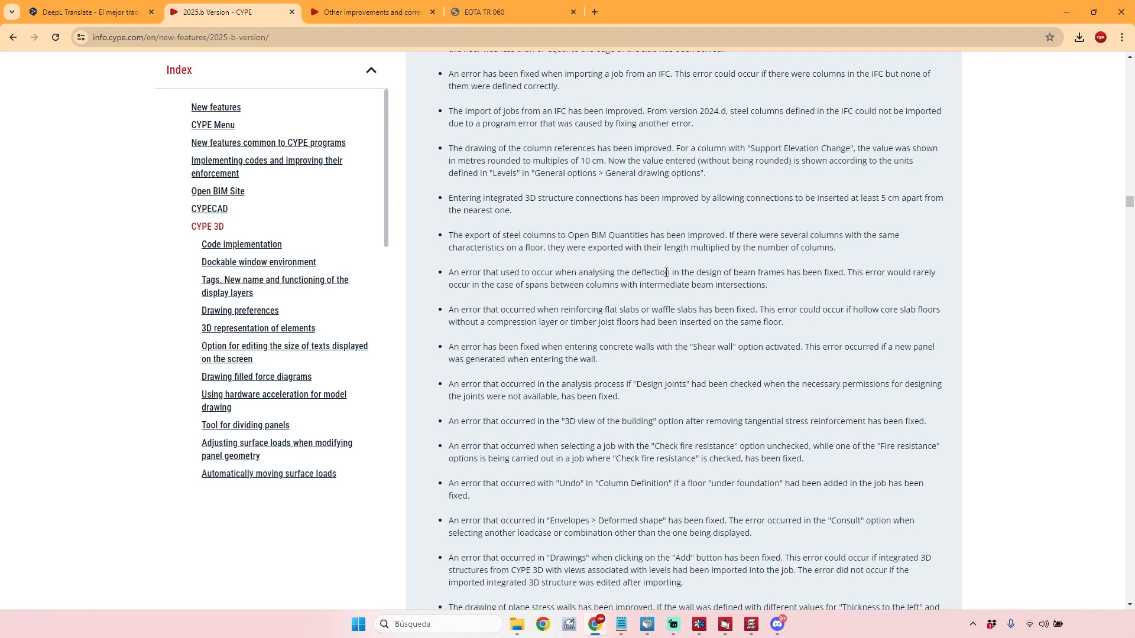
pyautogui.scroll(15, 666, 272)
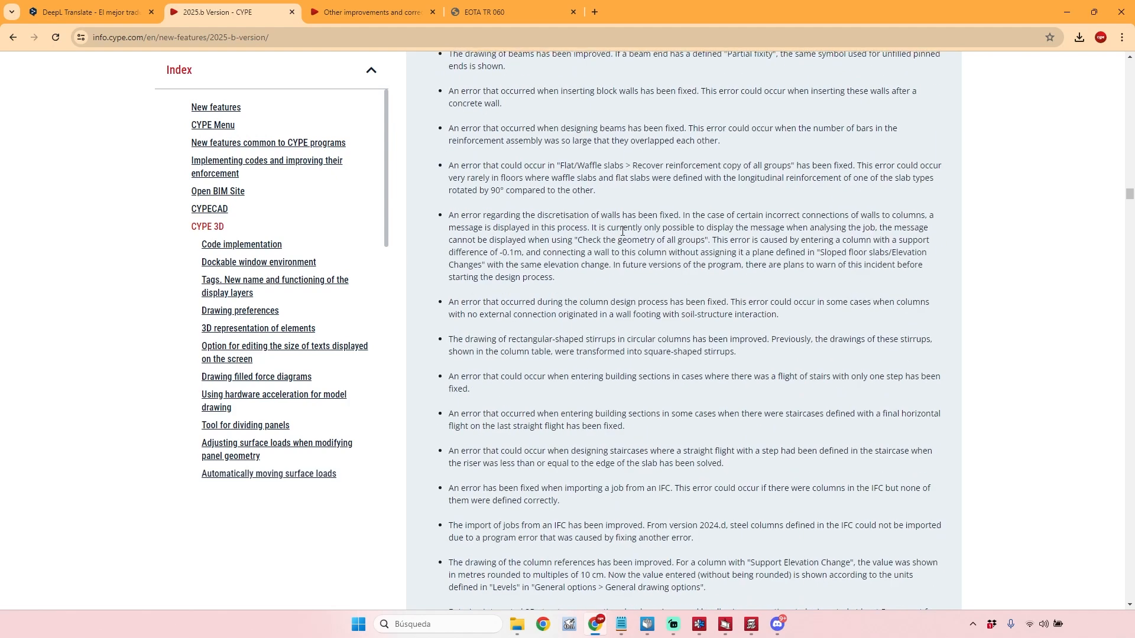
pyautogui.scroll(3, 494, 172)
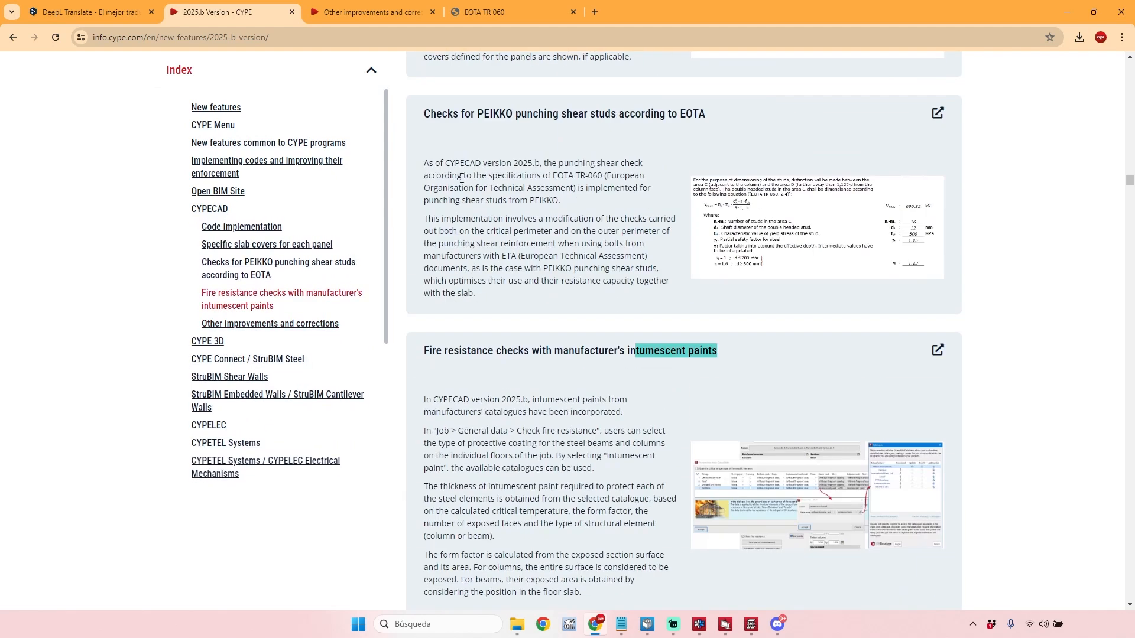
pyautogui.scroll(1, 461, 178)
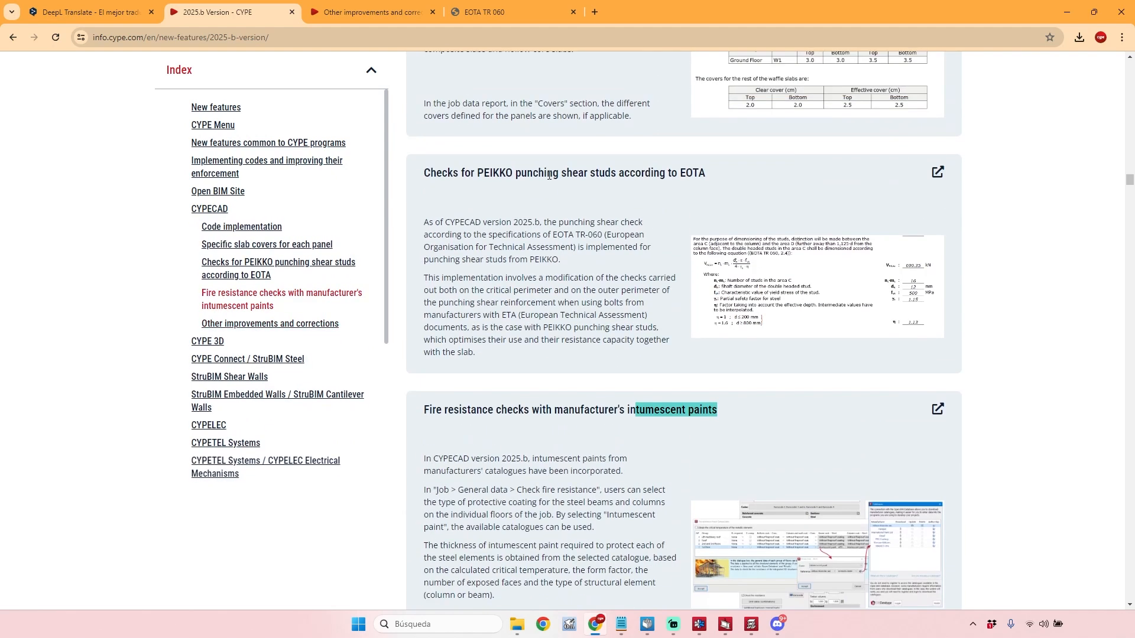
pyautogui.scroll(13, 518, 385)
pyautogui.moveTo(1130, 168); pyautogui.dragTo(1130, 64)
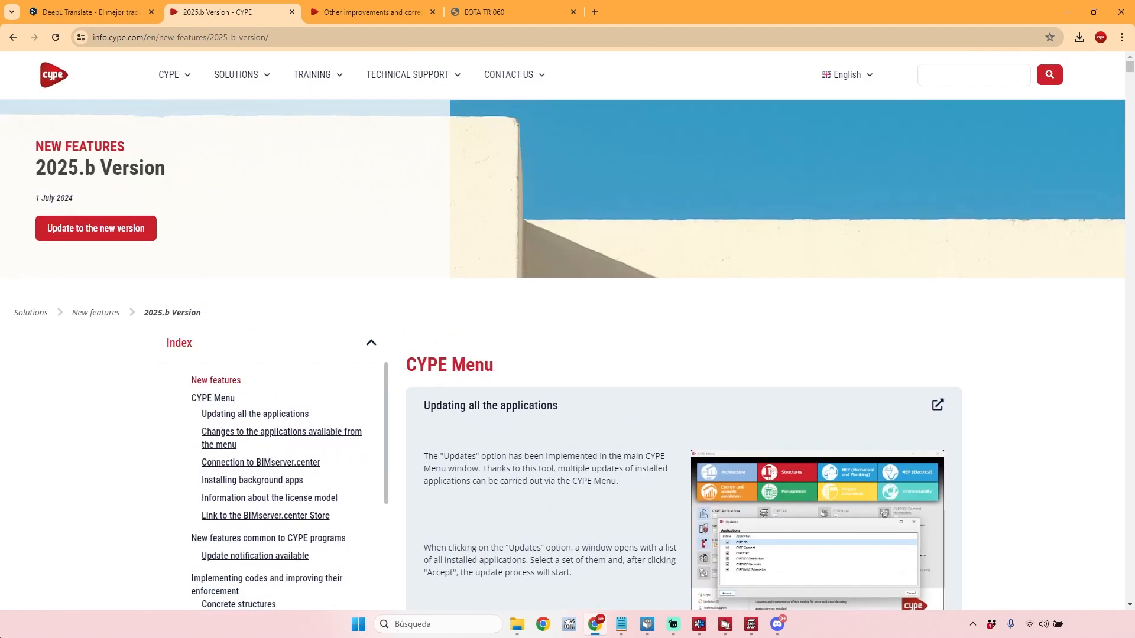